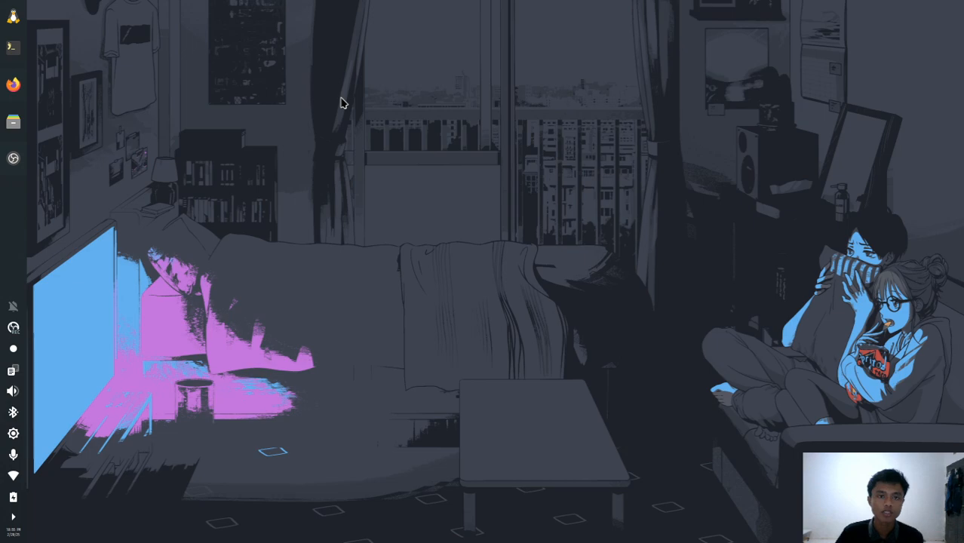
- Switch to the Excalidraw board in Firefox and examine the Rangkaian Kombinasional tree with its Adder, Half Adder and Full Adder branches
click(14, 86)
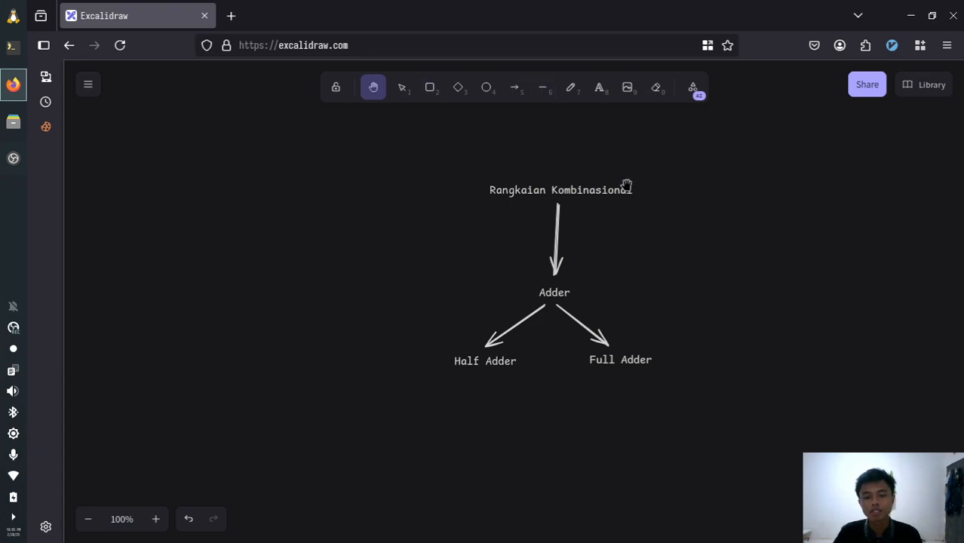
mouse_move(678, 213)
mouse_down()
mouse_move(656, 230)
mouse_move(693, 217)
mouse_up()
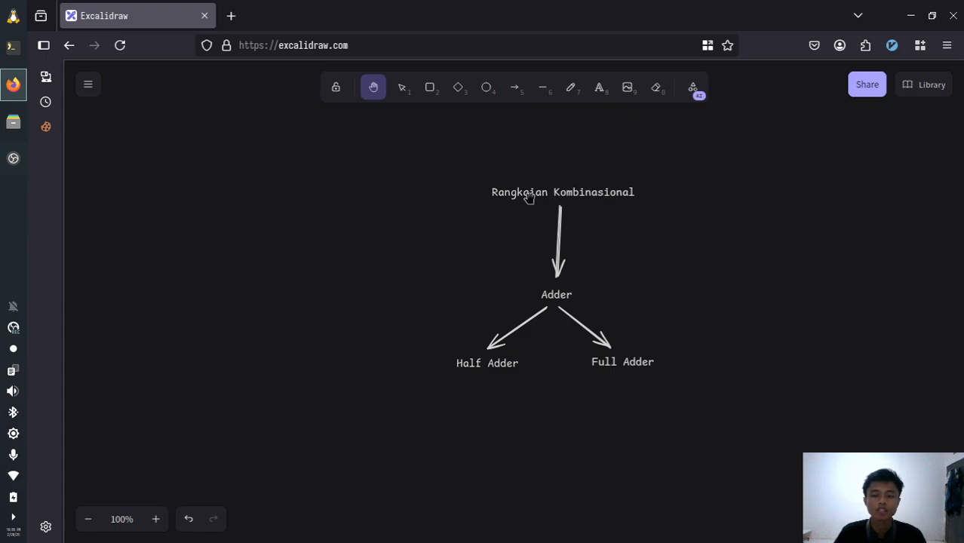
scroll(634, 210, down, 2)
scroll(637, 212, up, 2)
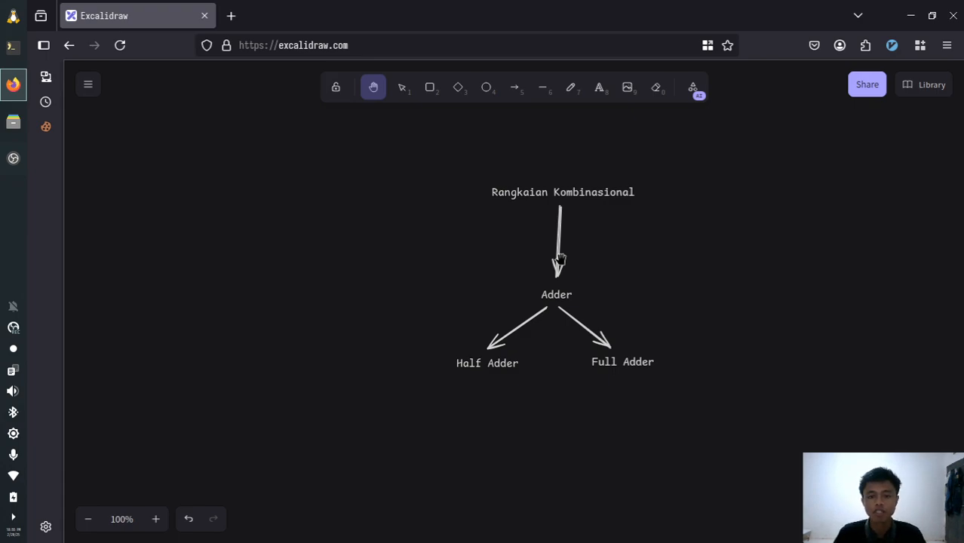
scroll(560, 259, down, 3)
scroll(559, 259, up, 3)
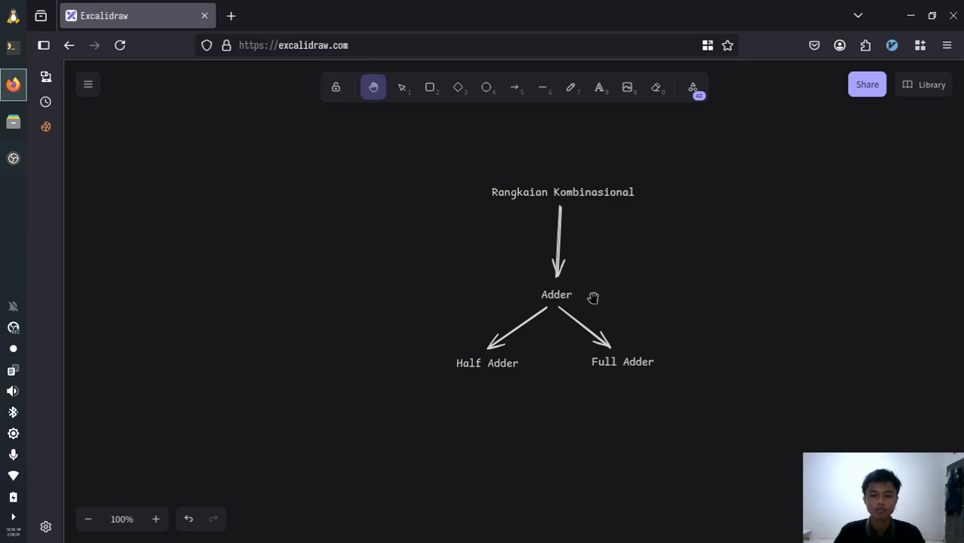
scroll(586, 301, down, 3)
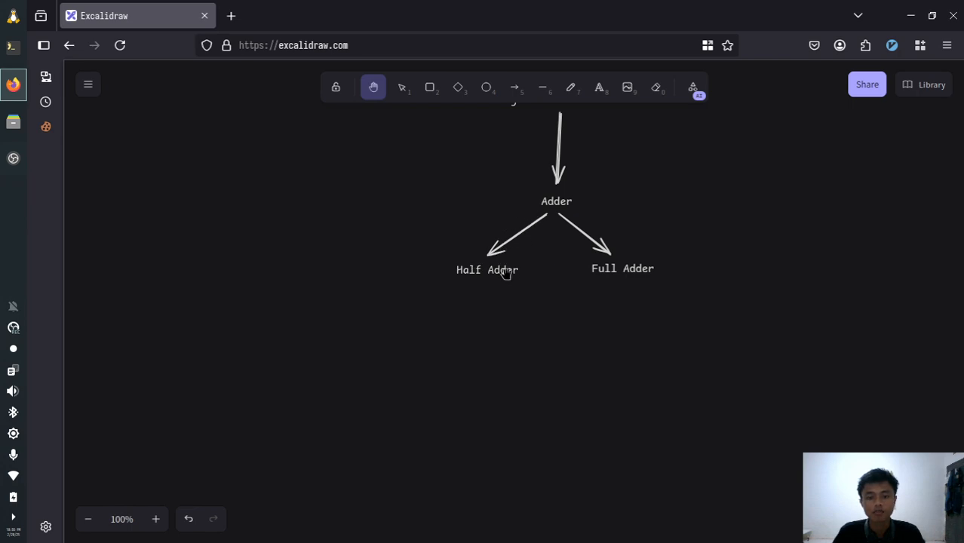
scroll(658, 270, up, 3)
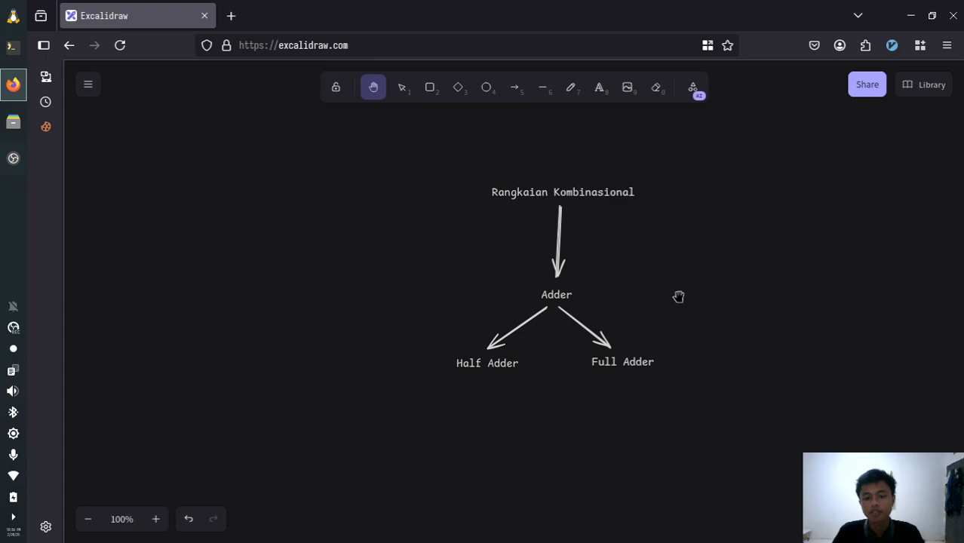
- Examine the inputs and the sum and carry outputs of the half adder and full adder block diagrams
drag(678, 296, 314, 341)
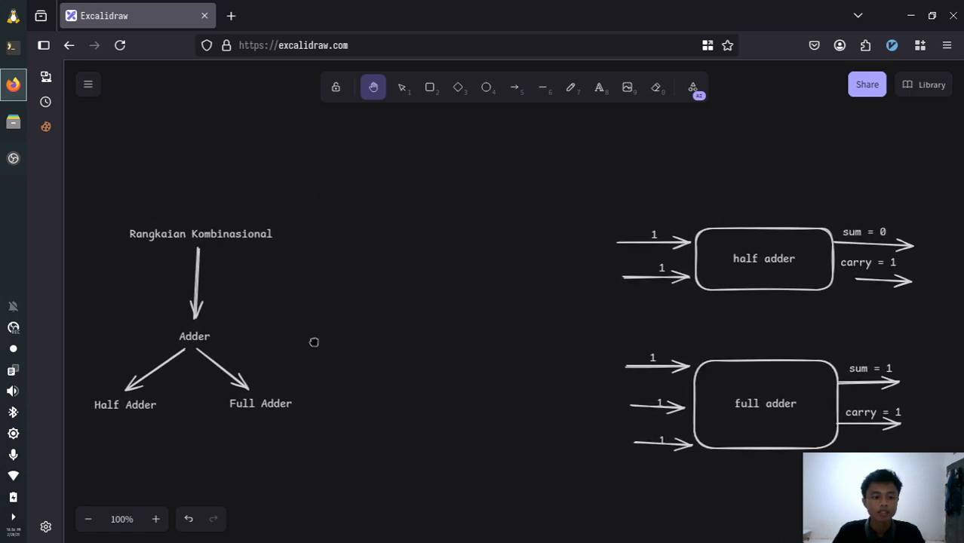
drag(549, 231, 562, 200)
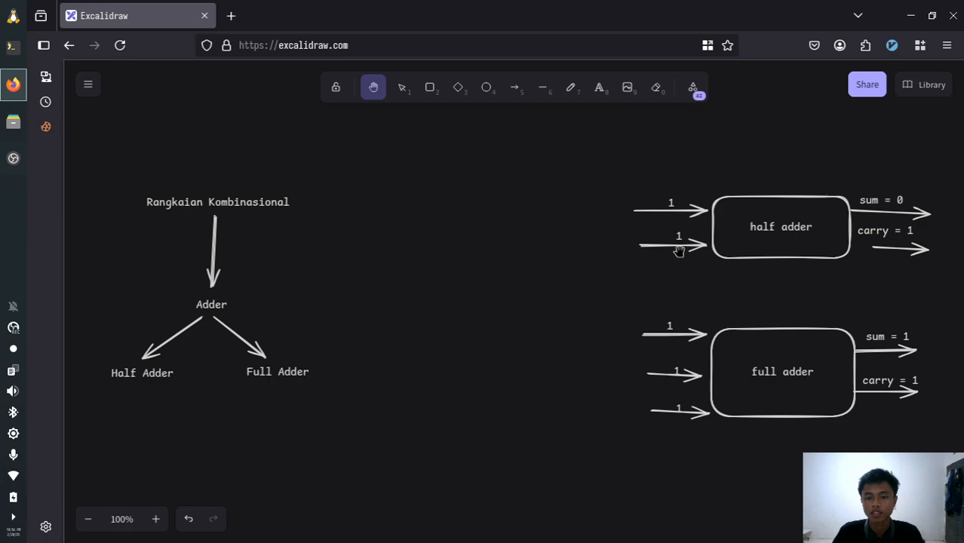
drag(752, 264, 734, 262)
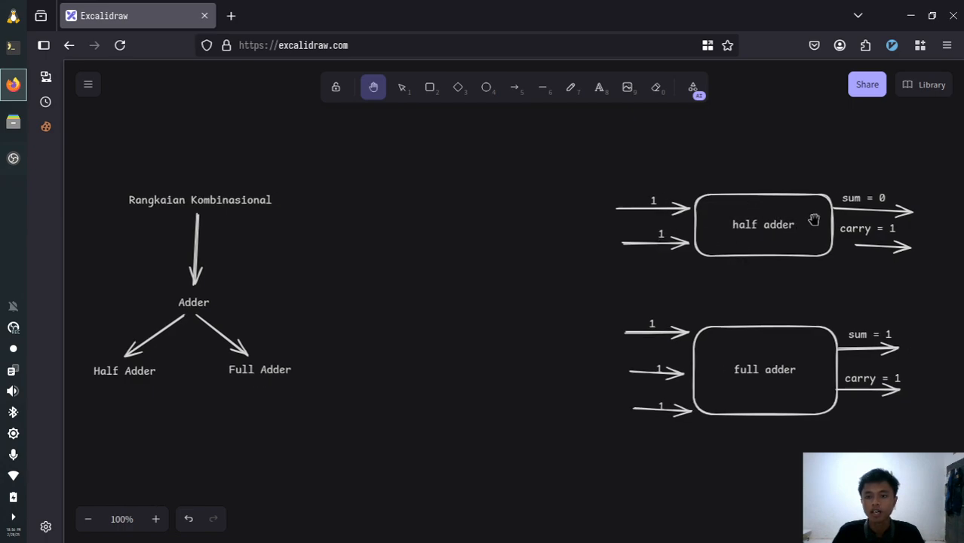
mouse_move(843, 247)
mouse_down()
mouse_move(834, 258)
mouse_move(809, 257)
mouse_up()
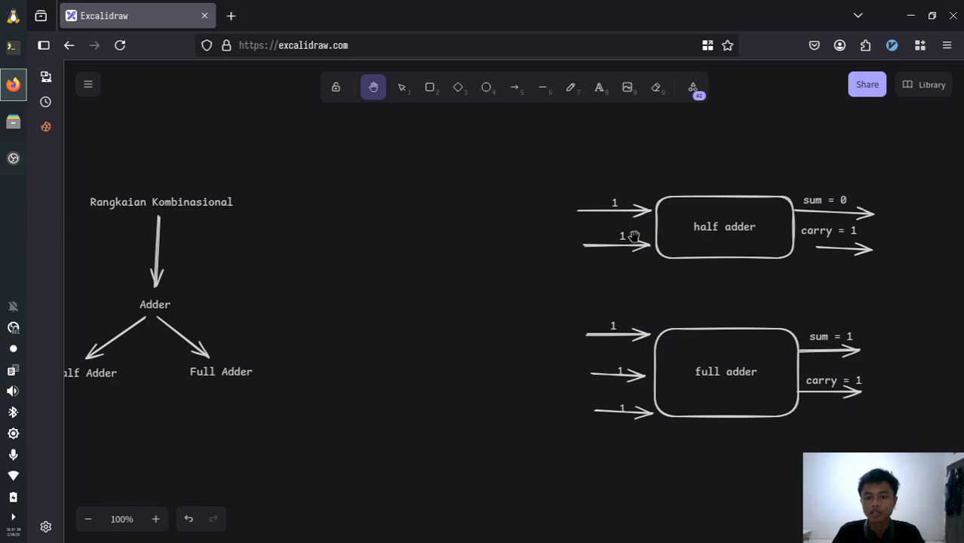
- Write the stacked addition "1", "1", "-+" above the half adder's input arrows and the text "10" beside it
click(402, 88)
double_click(575, 150)
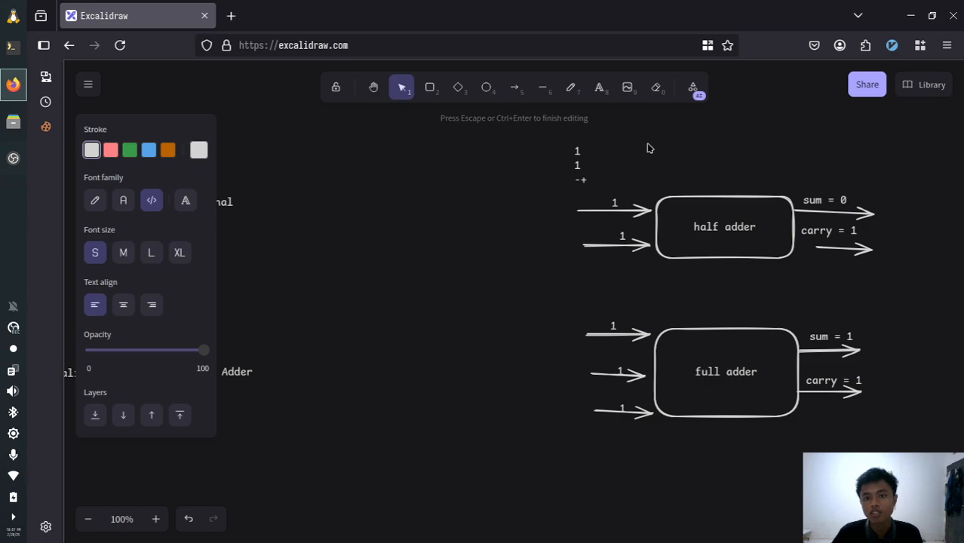
text(10)
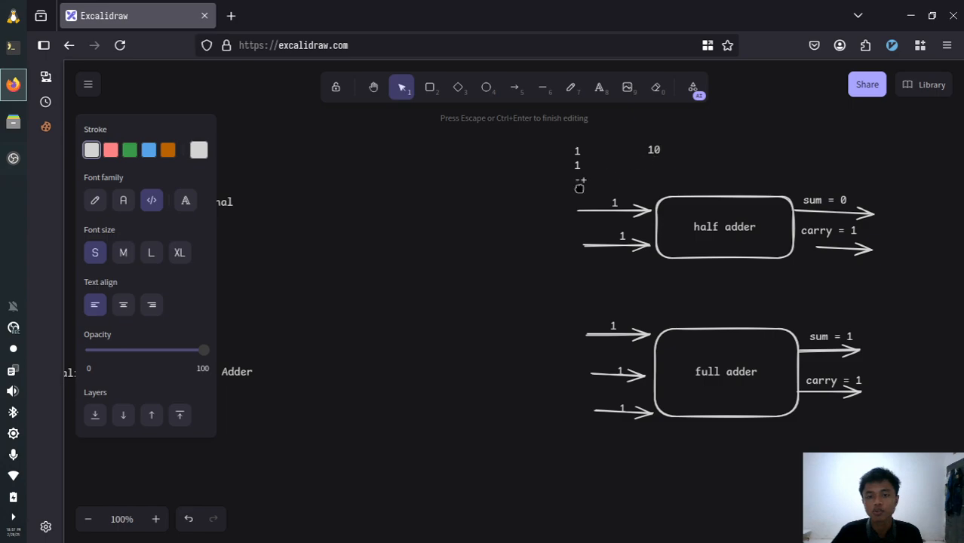
- Add the result digit 0 as a new line beneath the stacked addition above the half adder inputs
click(579, 187)
double_click(580, 188)
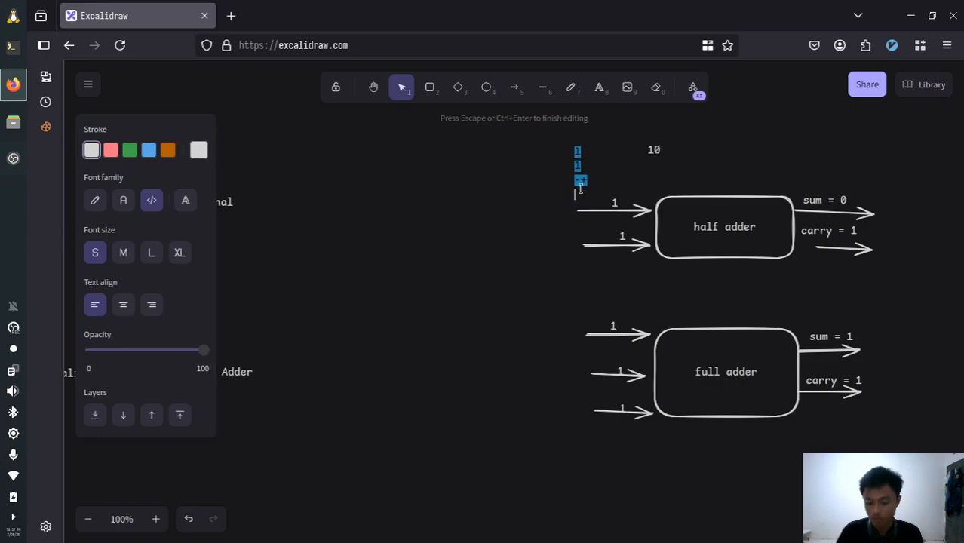
click(580, 188)
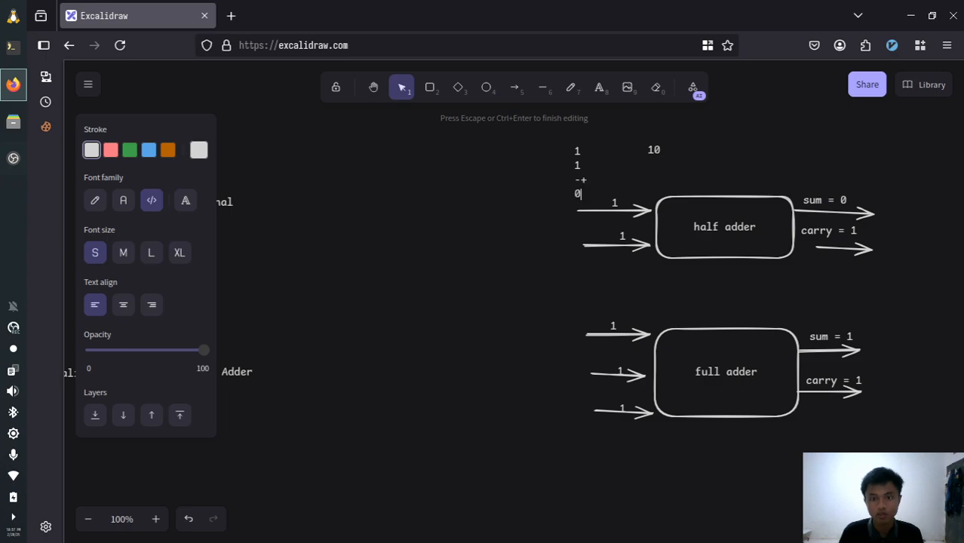
scroll(591, 168, up, 3)
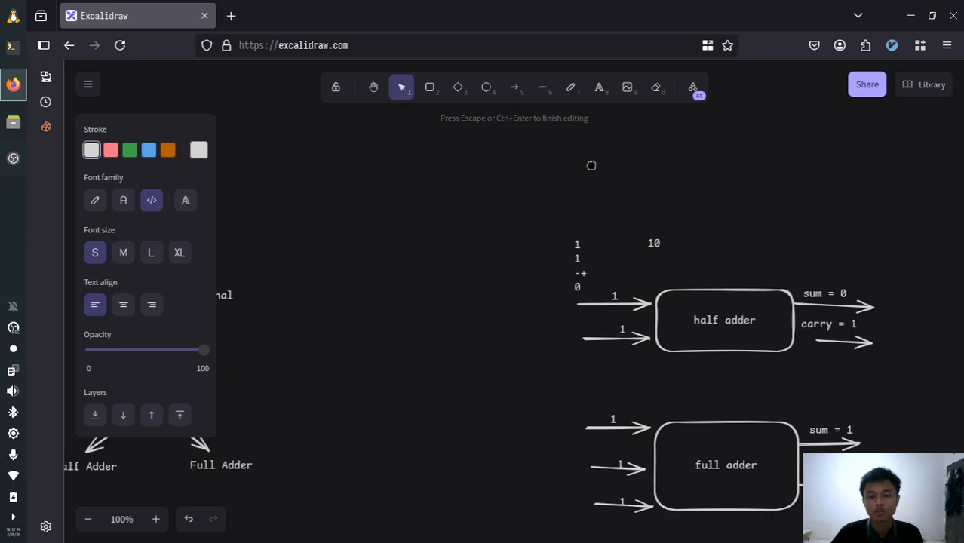
double_click(556, 226)
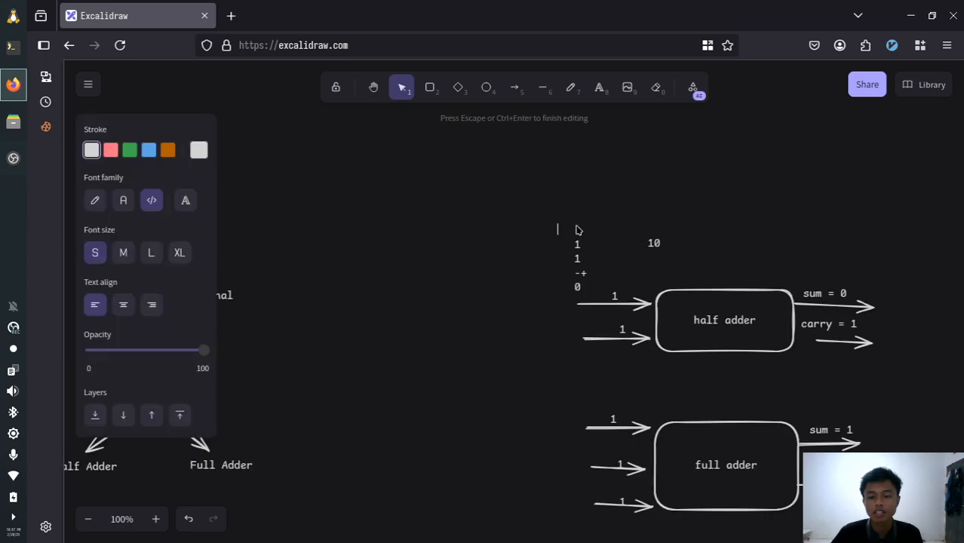
click(652, 247)
double_click(654, 245)
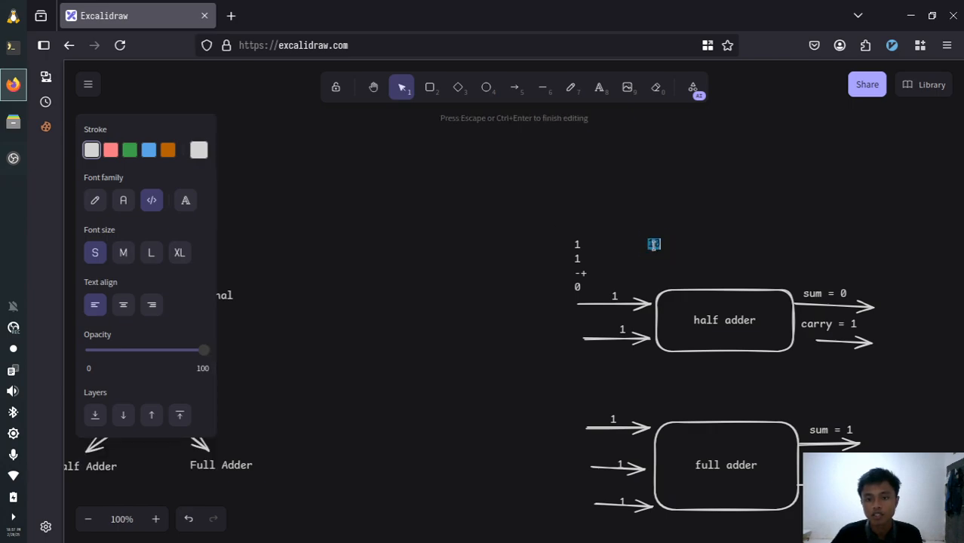
click(668, 257)
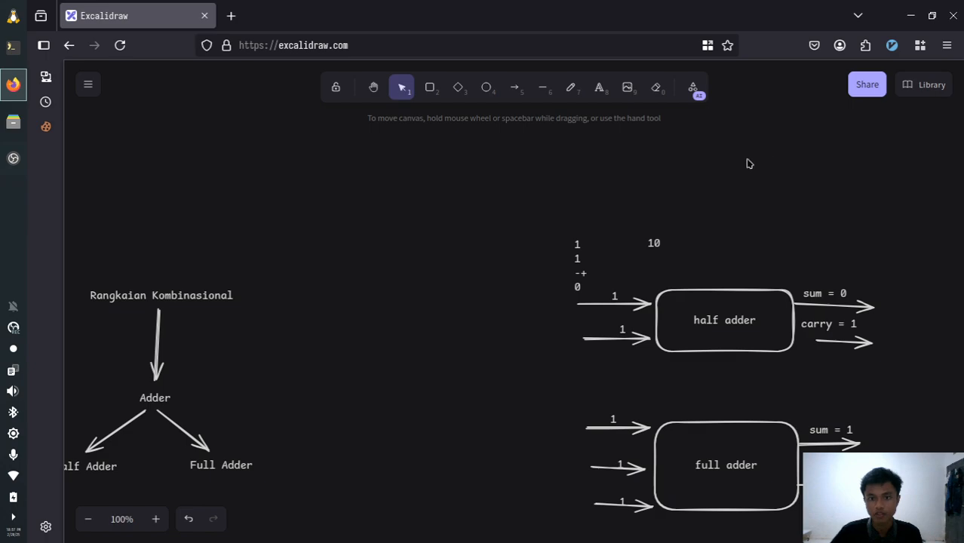
- Add a carry digit 1 at the upper left of the stacked addition and change its result line to 10
double_click(567, 235)
text(1)
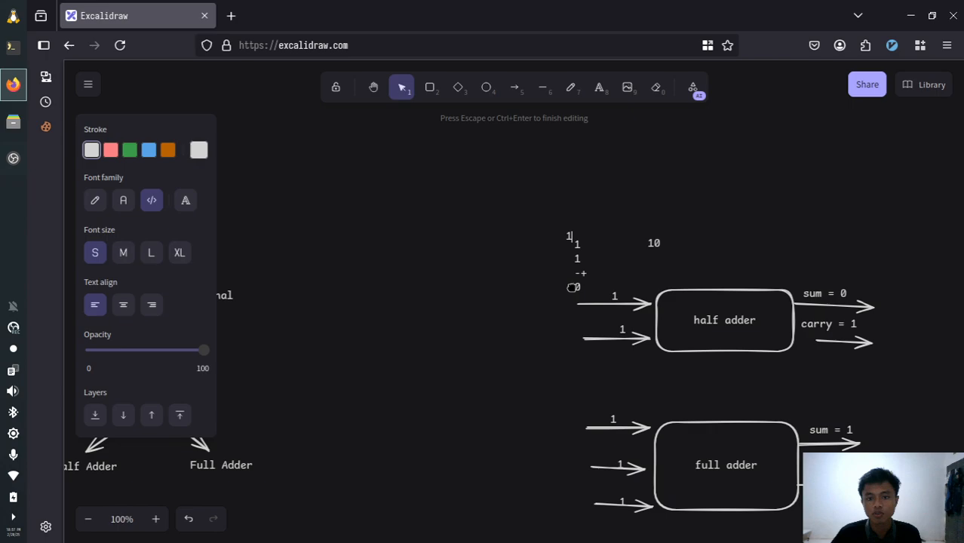
click(573, 283)
double_click(576, 285)
click(576, 286)
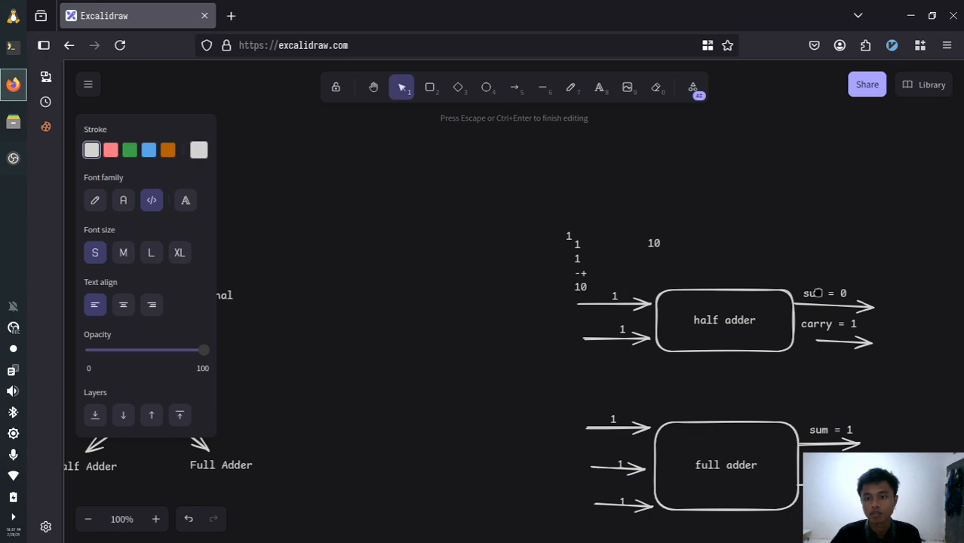
scroll(817, 292, down, 2)
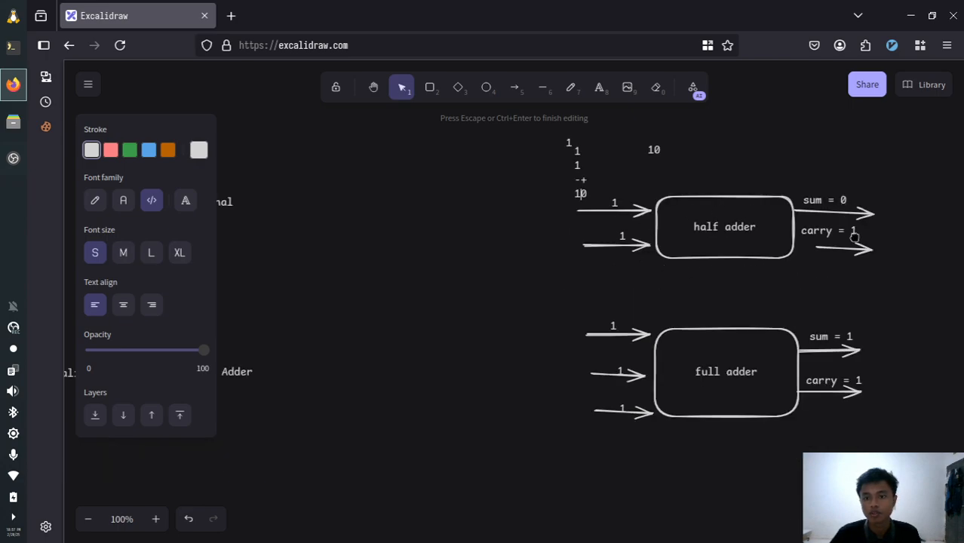
scroll(859, 292, down, 2)
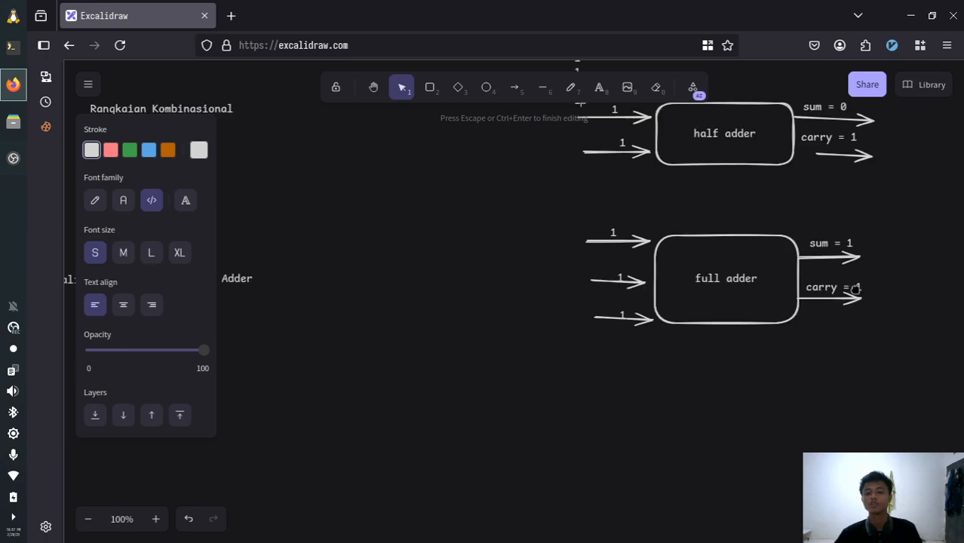
scroll(851, 292, up, 2)
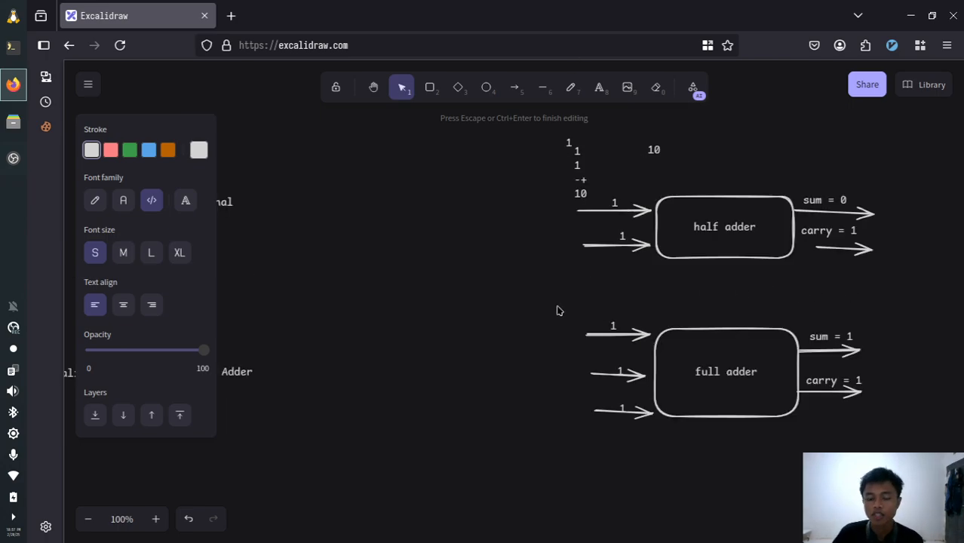
click(510, 315)
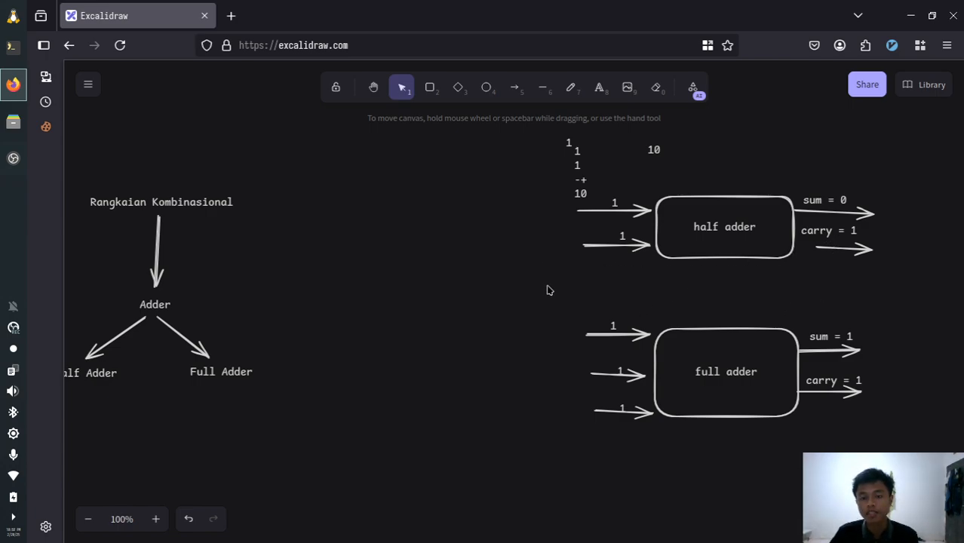
- Shift the full adder box slightly up and to the right, leaving nothing selected
mouse_move(730, 393)
mouse_down()
mouse_move(654, 370)
mouse_move(739, 387)
mouse_up()
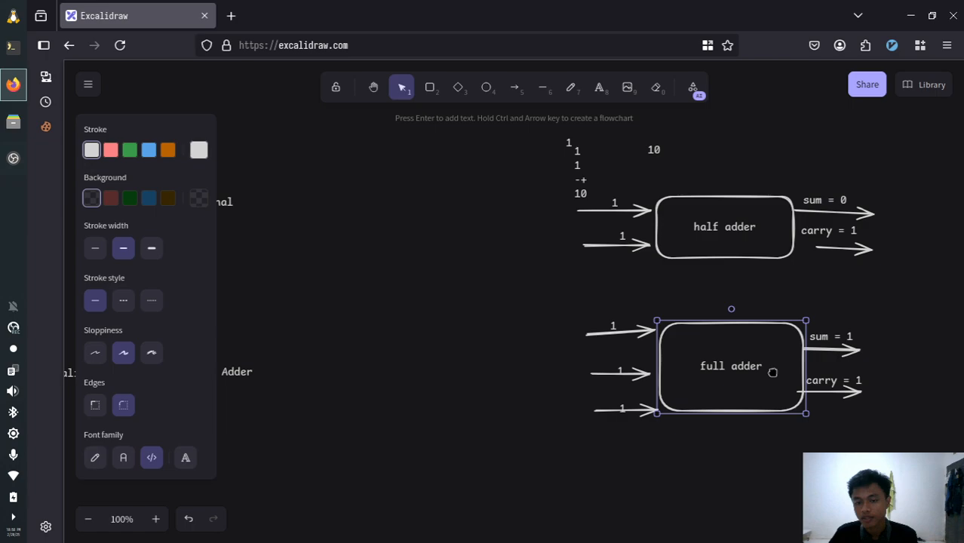
click(612, 410)
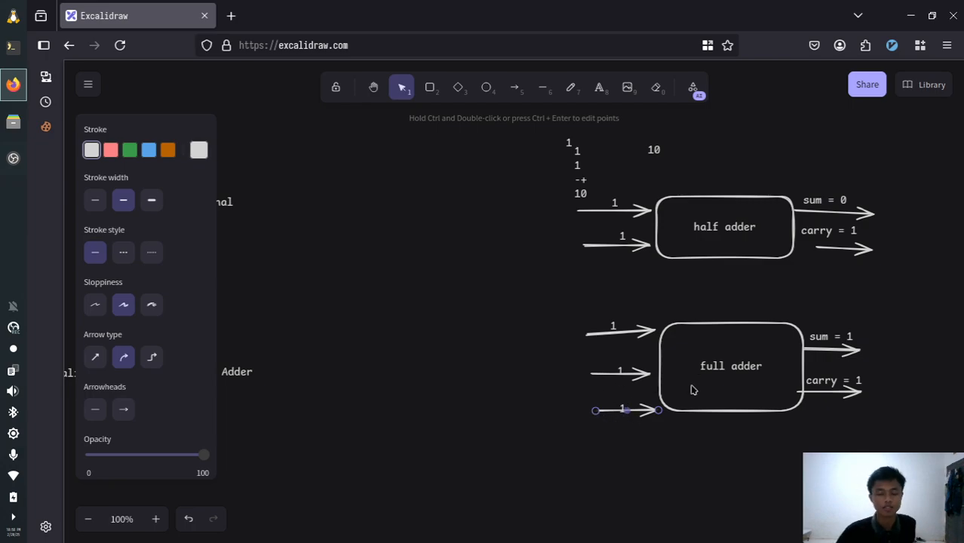
click(859, 391)
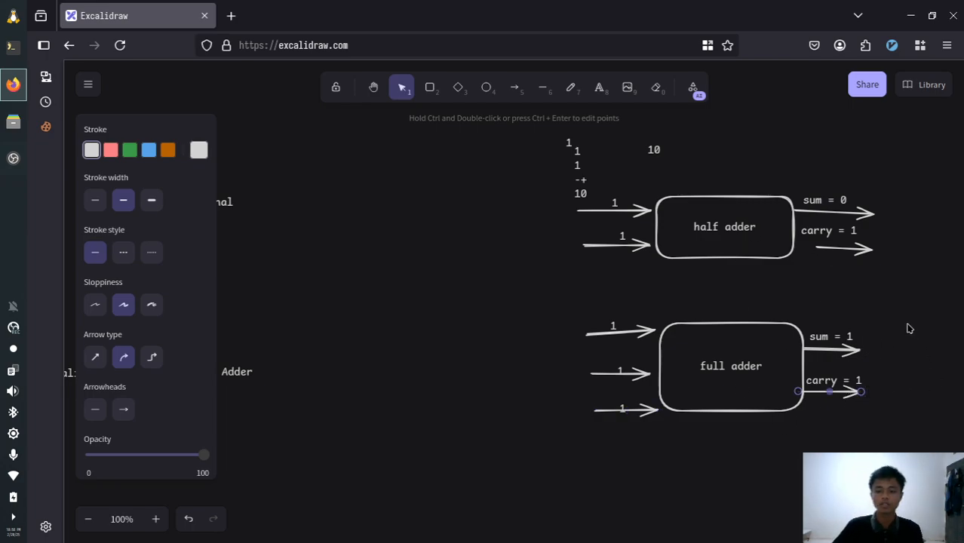
click(399, 258)
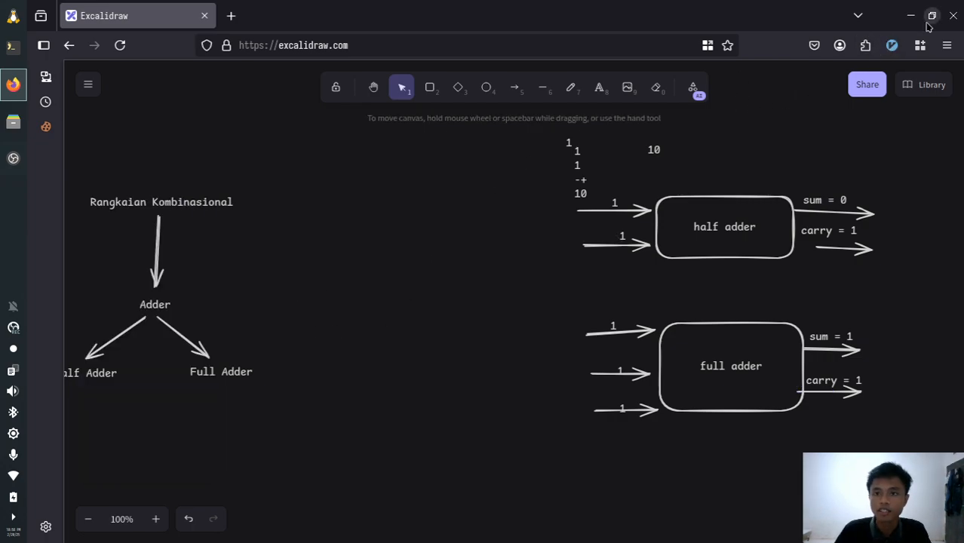
- Minimize the browser, search the installed applications for "logi" and launch Logisim
click(912, 16)
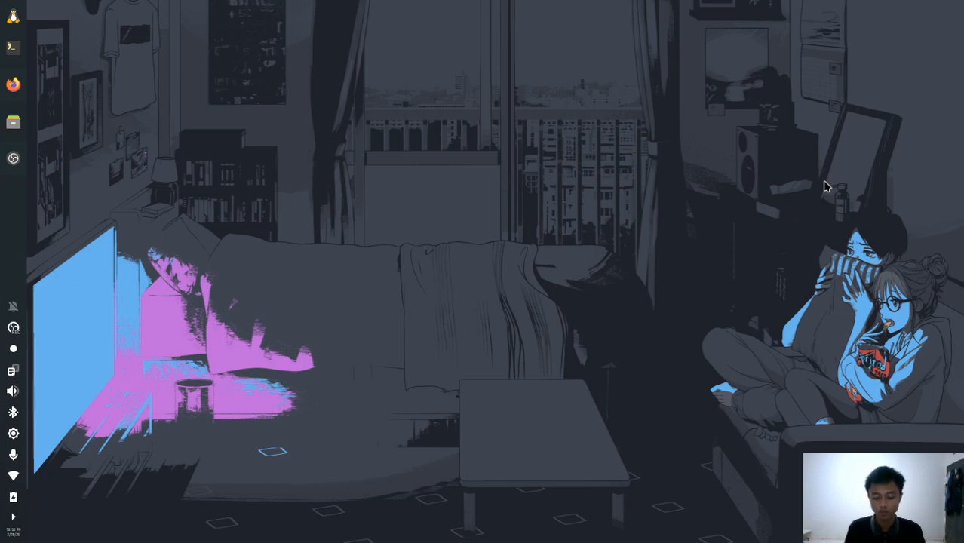
key(super)
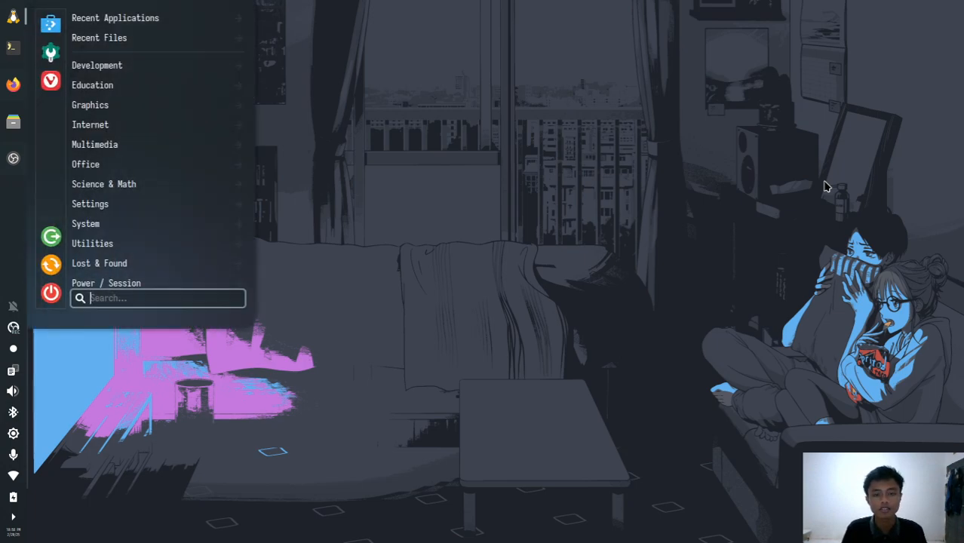
text(logi)
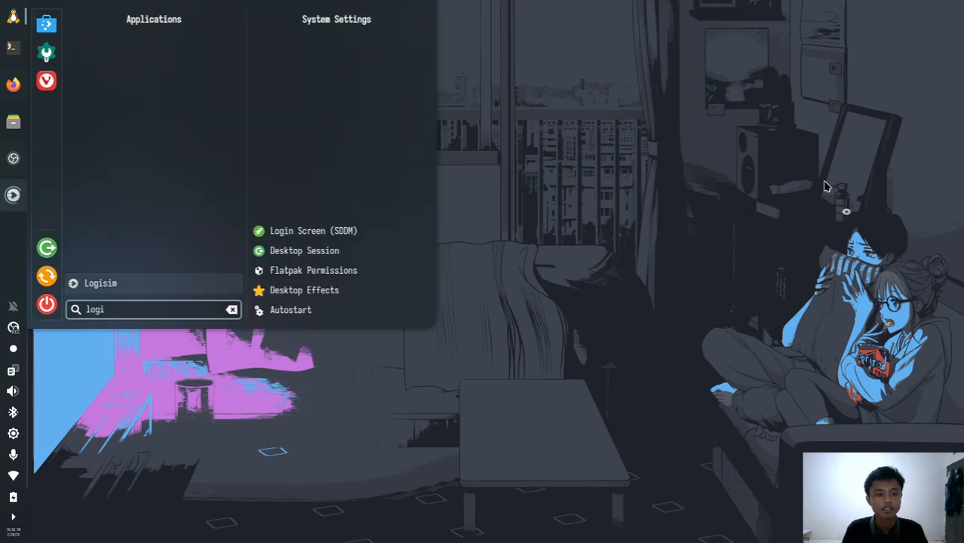
key(Return)
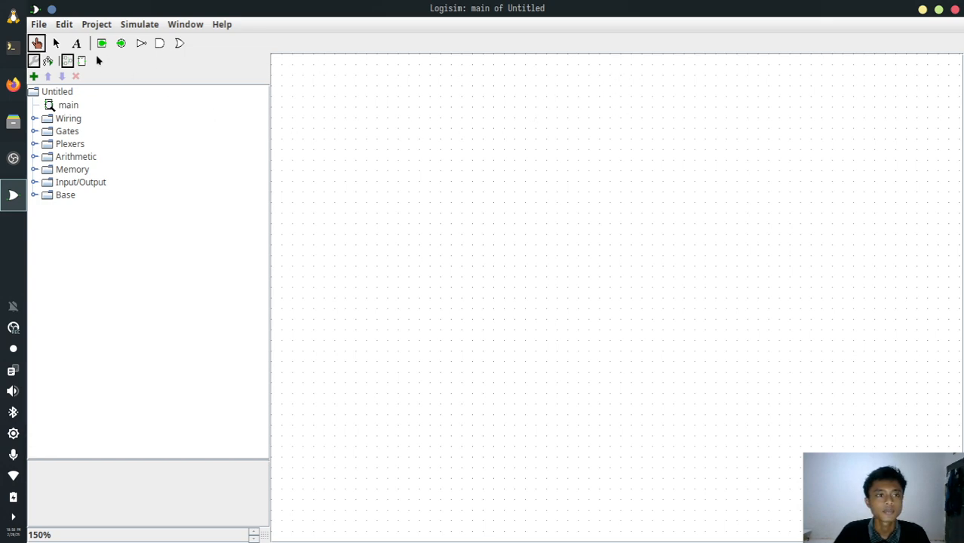
- Place a text label reading "Half Adder" near the upper middle of the empty main circuit
click(76, 43)
click(640, 75)
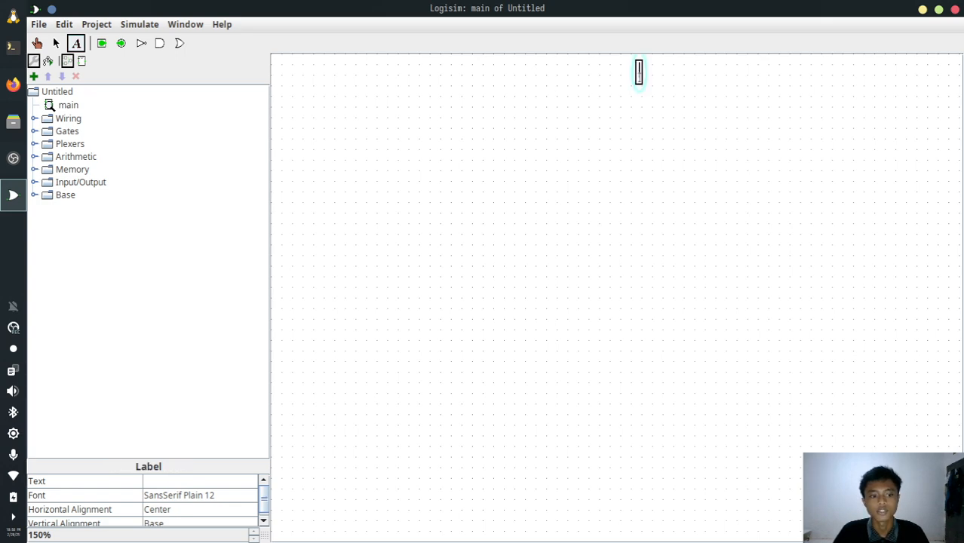
text(Ha)
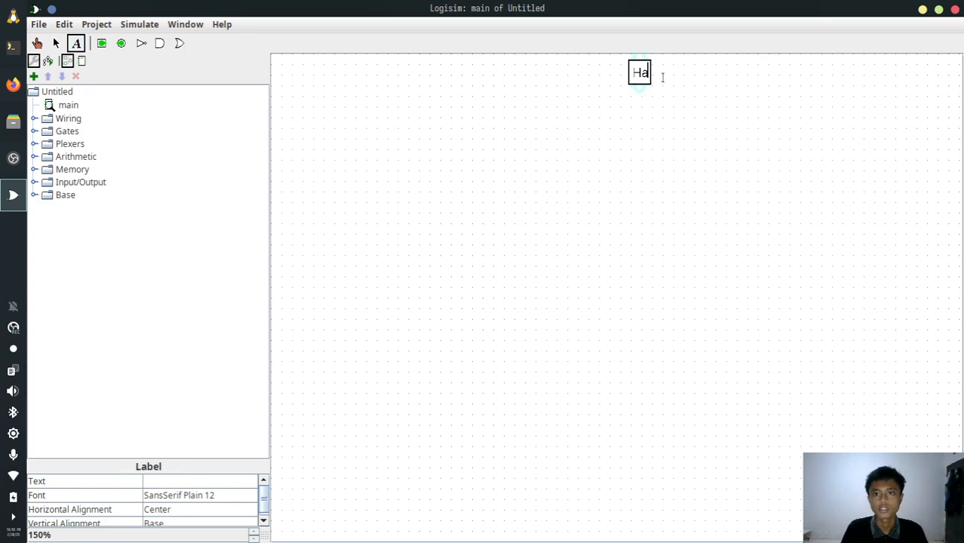
text(lf Adder)
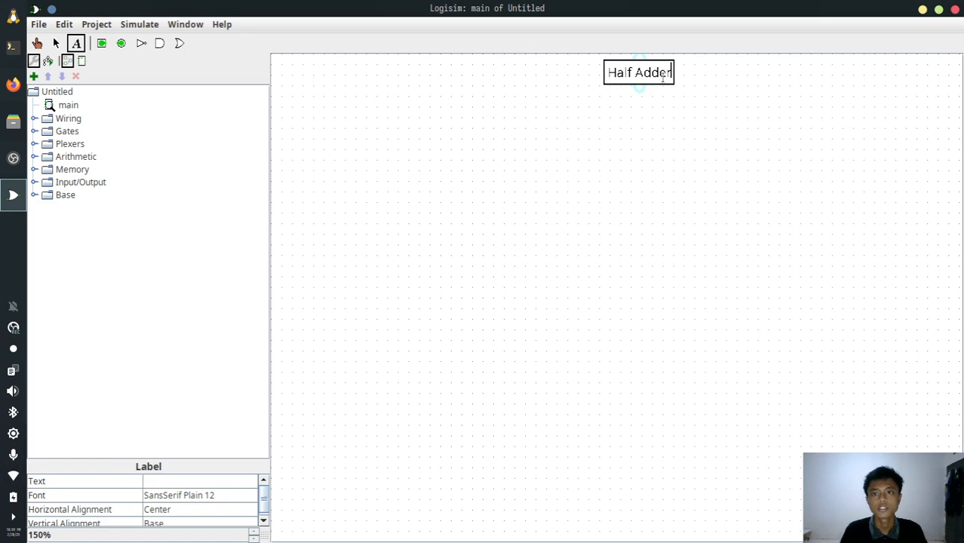
- Finish the "Half Adder" label and reduce the canvas zoom to 133%, leaving no text being edited
drag(270, 389, 270, 391)
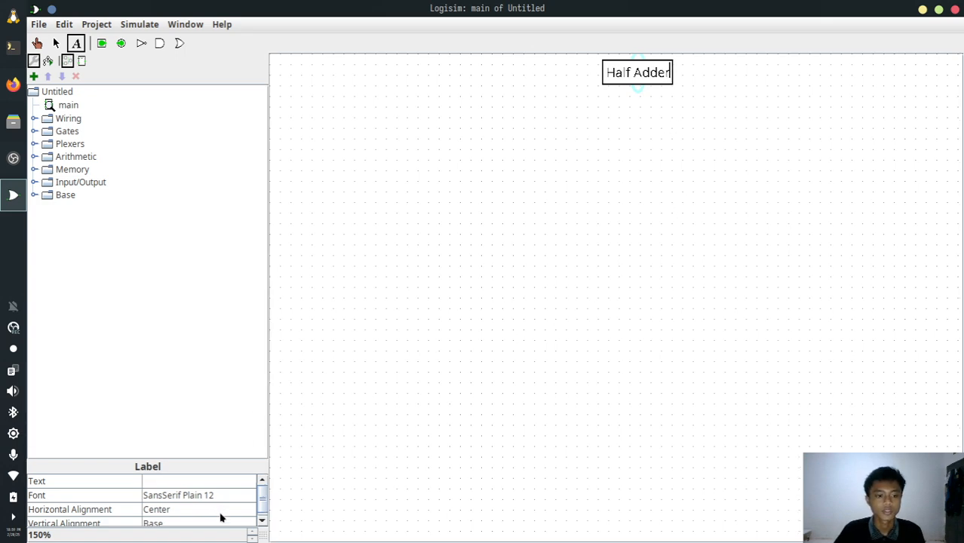
click(252, 537)
click(455, 366)
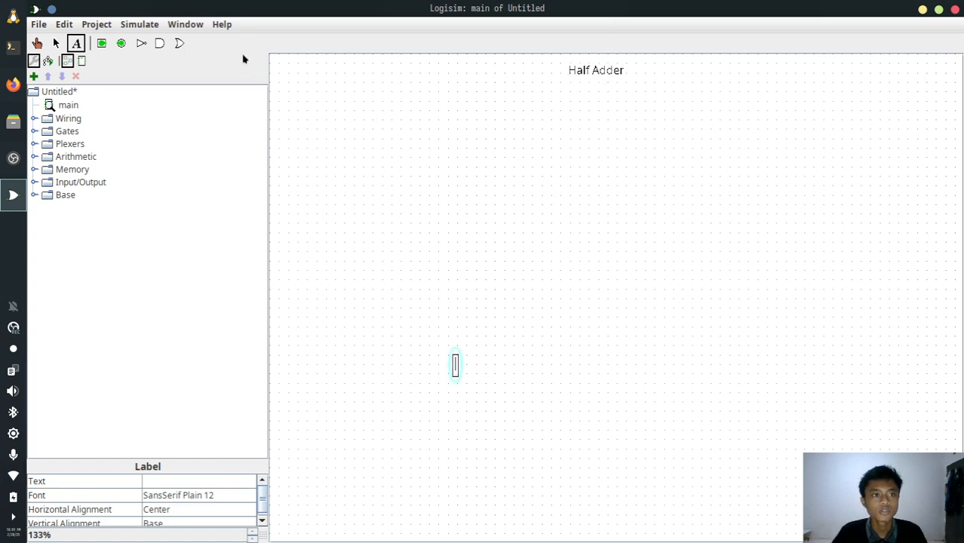
click(36, 43)
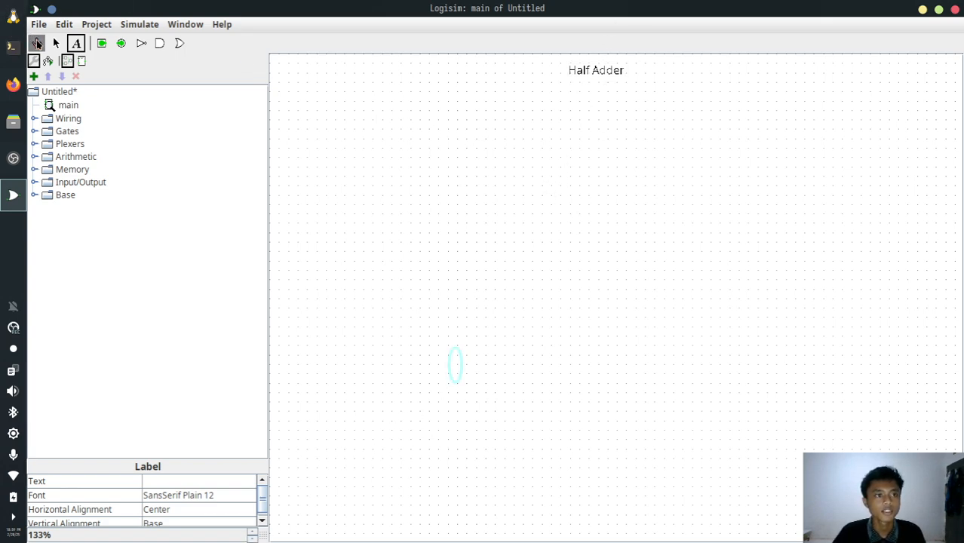
- Place an XOR gate below the "Half Adder" label, slightly to its left, and an AND gate beneath it
click(34, 132)
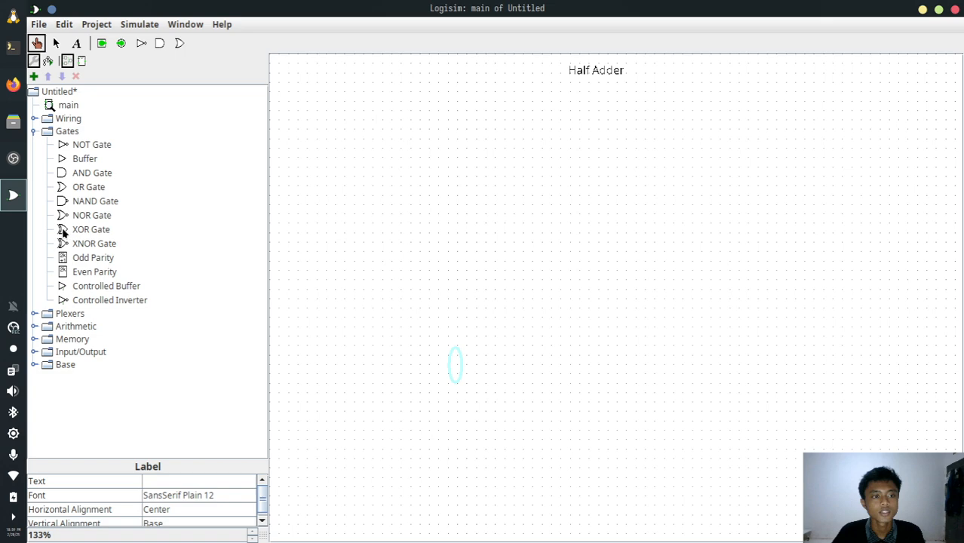
click(63, 234)
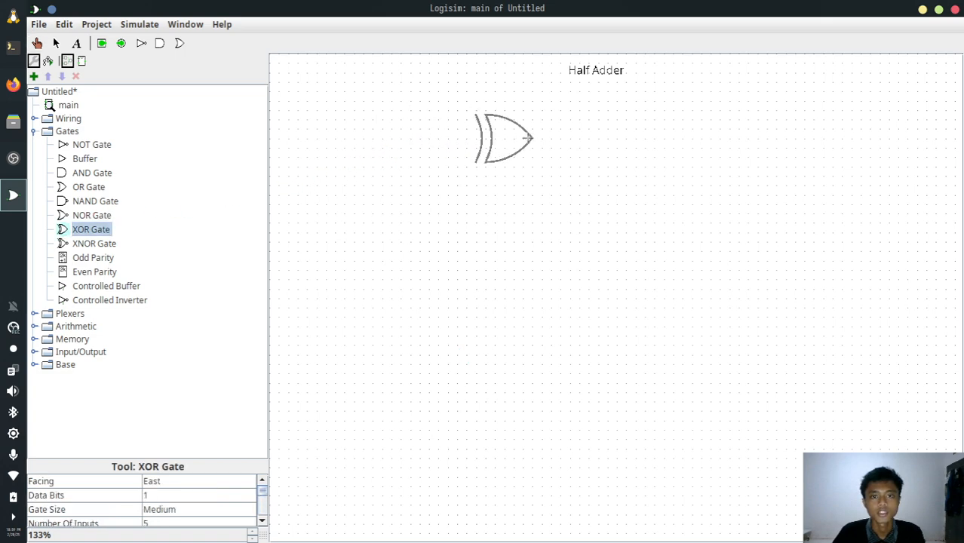
click(532, 138)
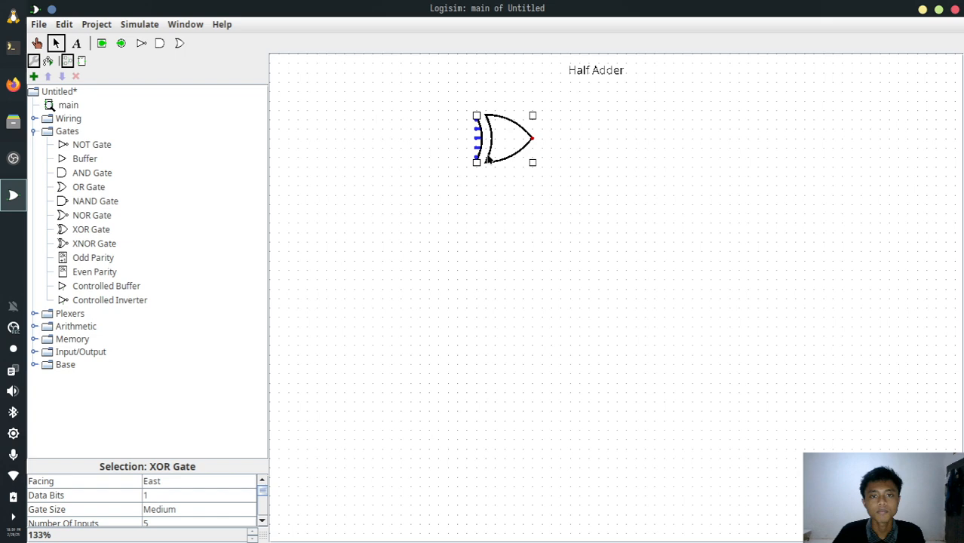
click(581, 178)
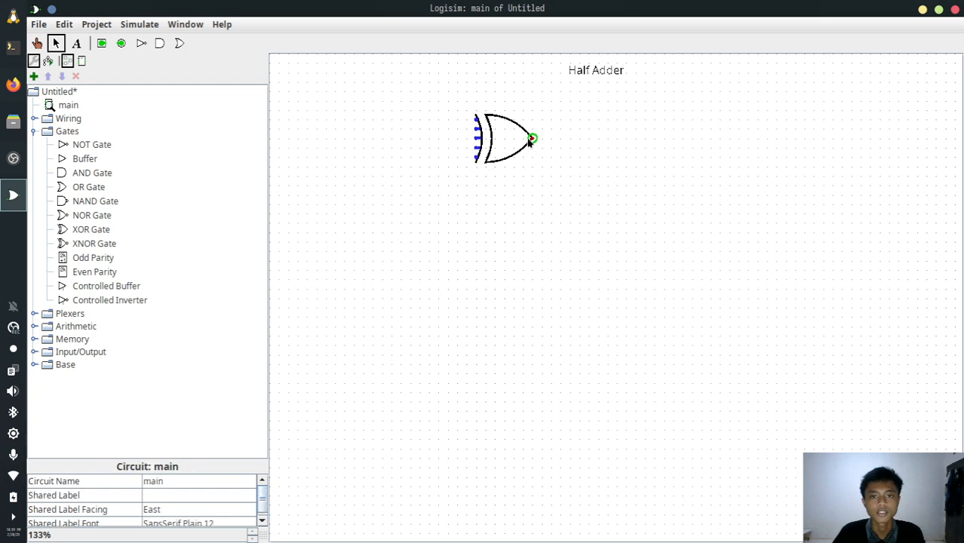
click(65, 175)
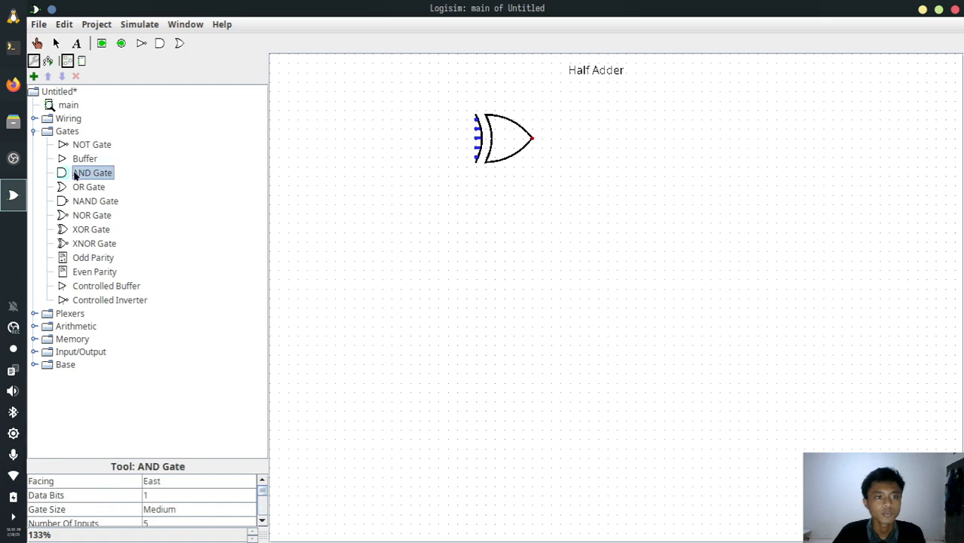
click(523, 251)
click(502, 200)
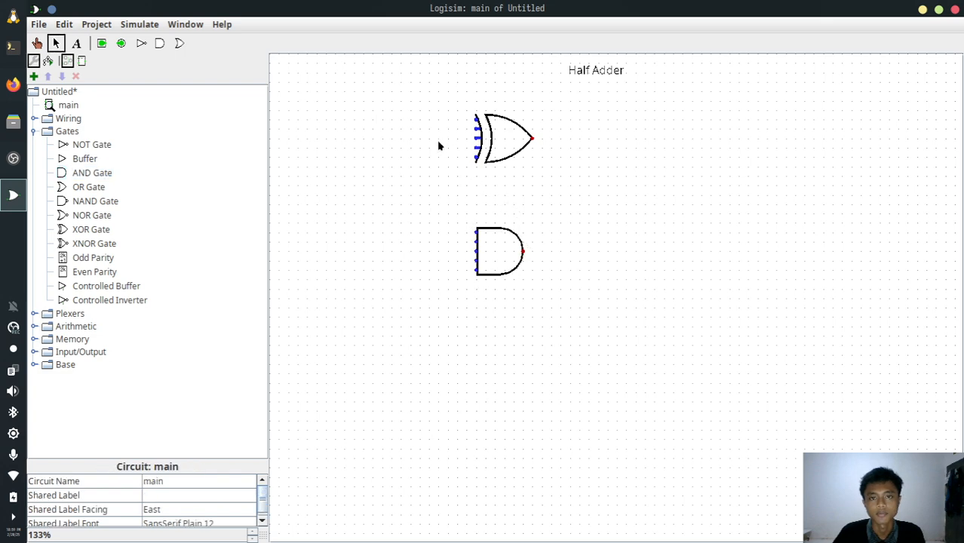
- Place two input pins stacked to the left of the XOR gate, in line with its outermost inputs
click(101, 45)
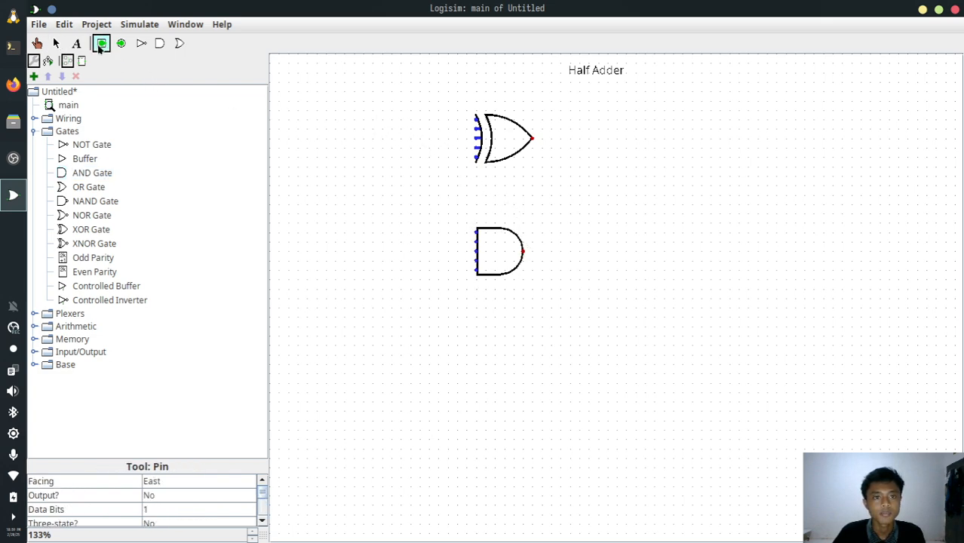
click(373, 121)
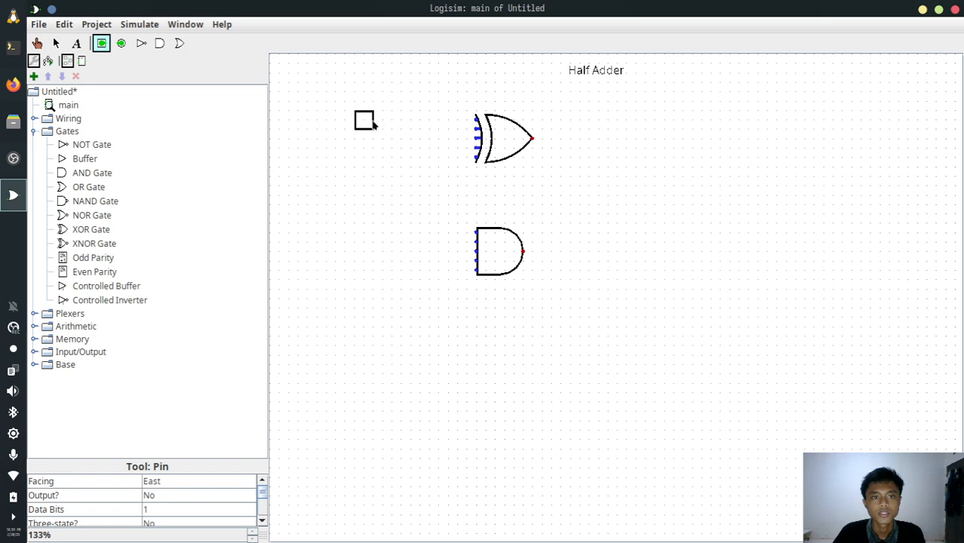
click(103, 44)
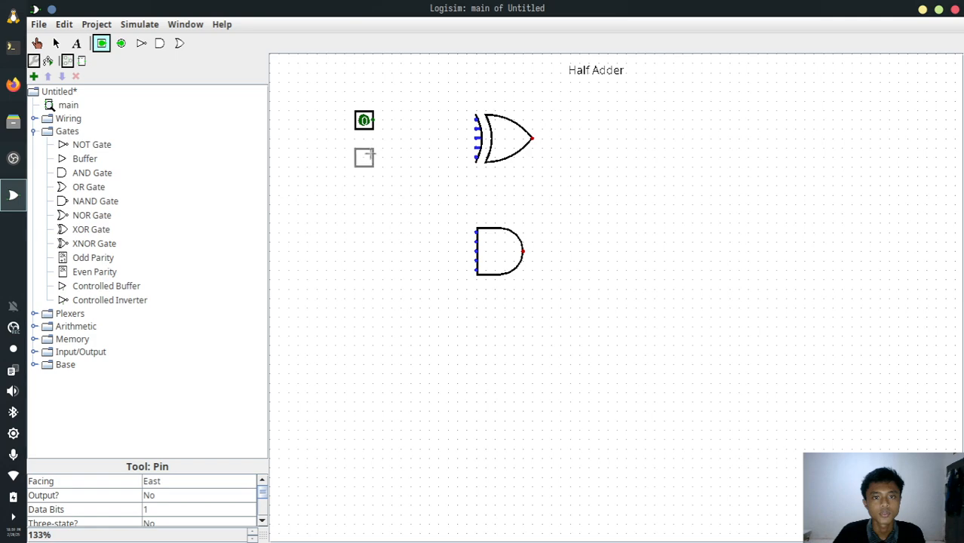
click(373, 157)
click(391, 130)
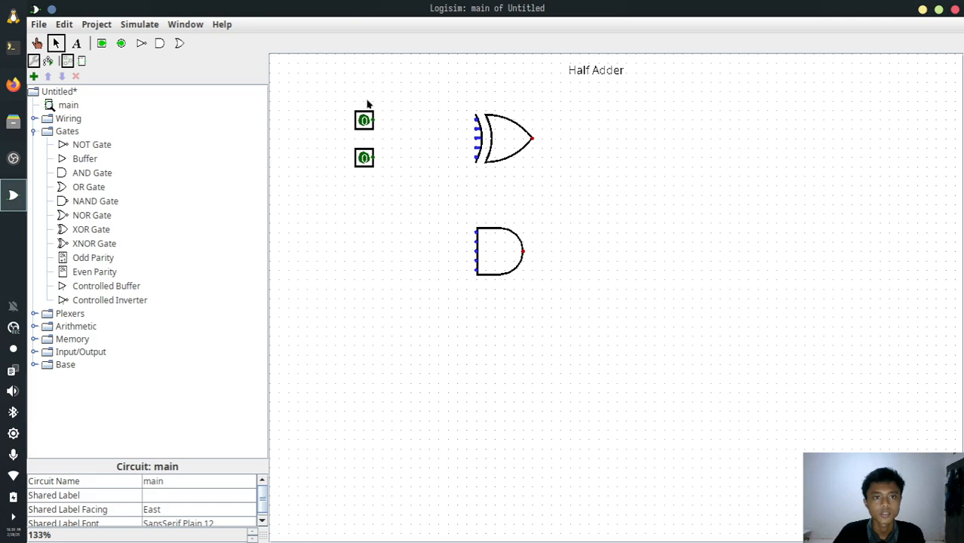
- Wire the upper input pin to the uppermost input of both gates and the lower pin to their lowest inputs
drag(373, 121, 476, 121)
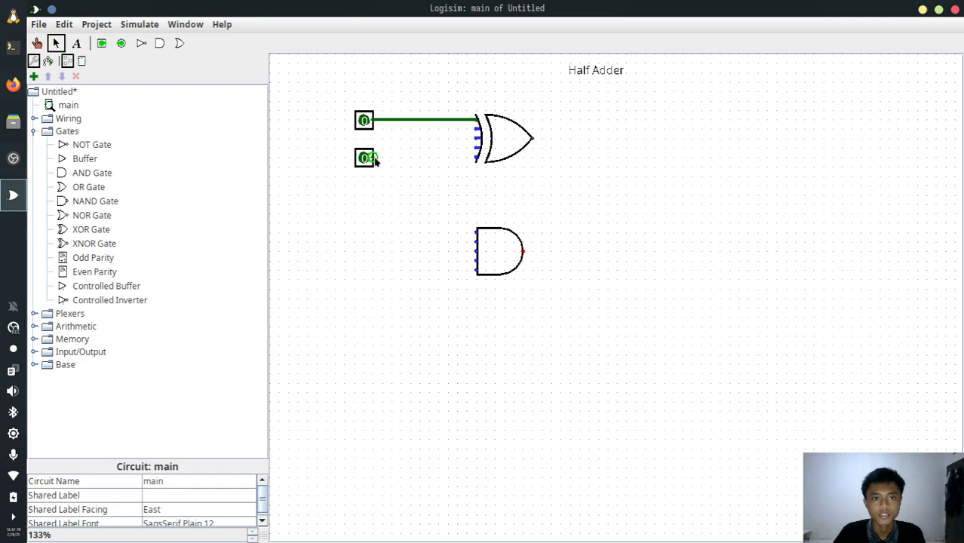
drag(374, 158, 475, 158)
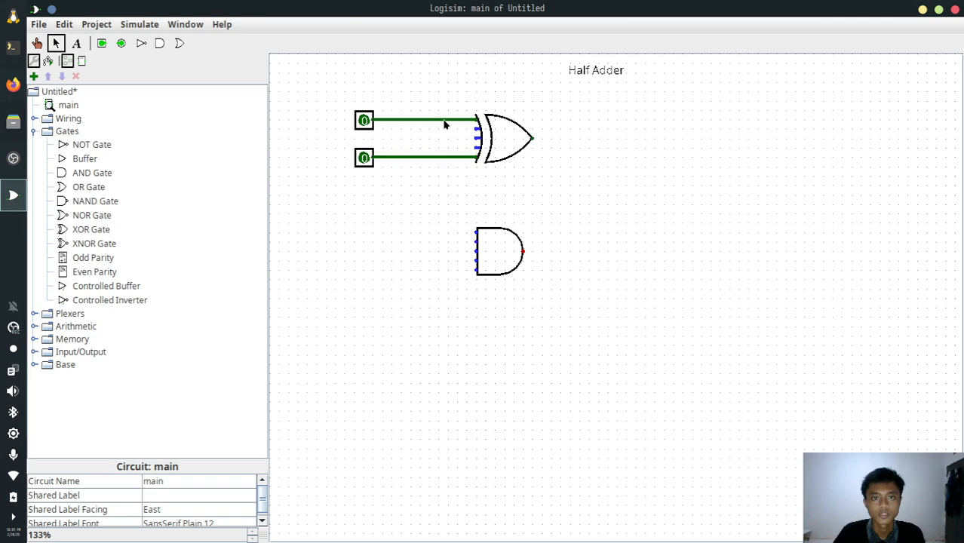
drag(445, 120, 476, 231)
drag(419, 157, 477, 269)
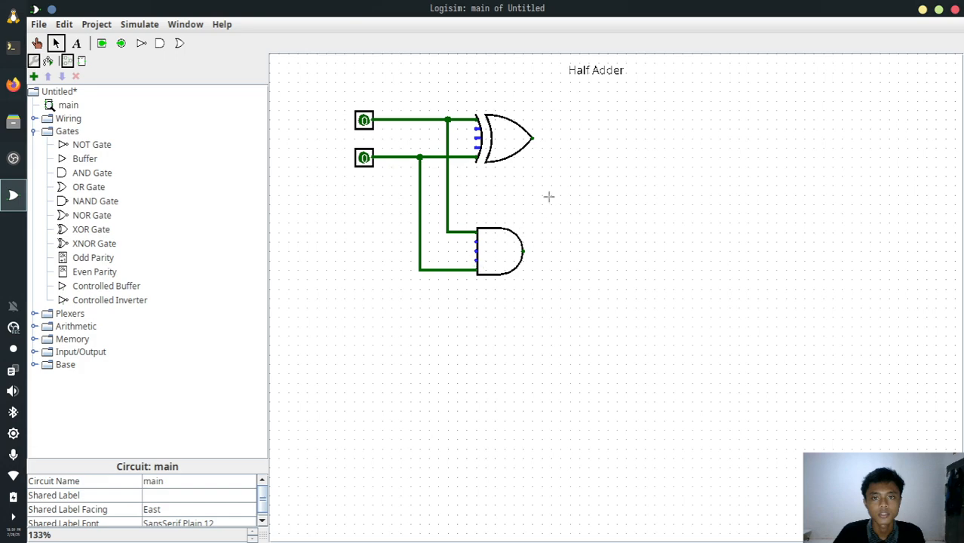
- Place an output pin to the right of the XOR gate, level with its output
click(122, 43)
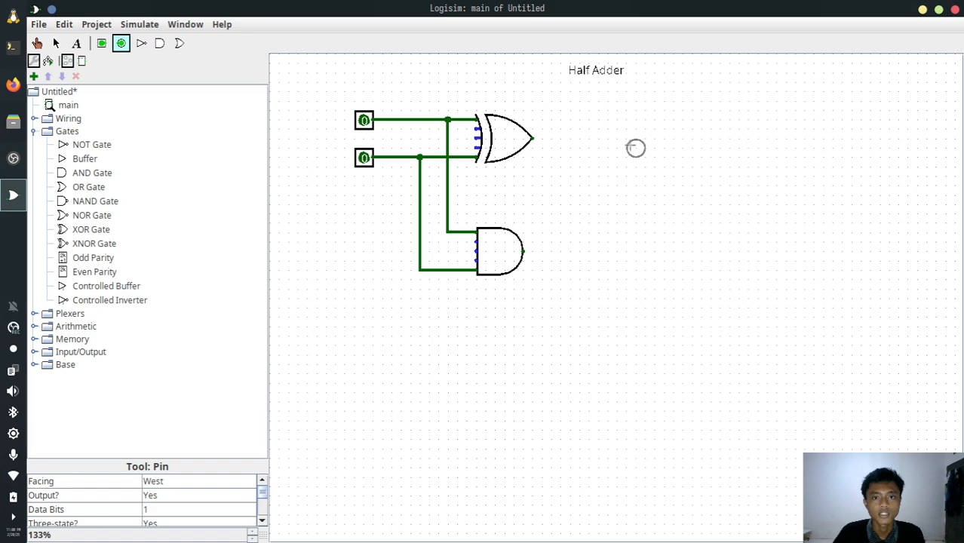
click(607, 139)
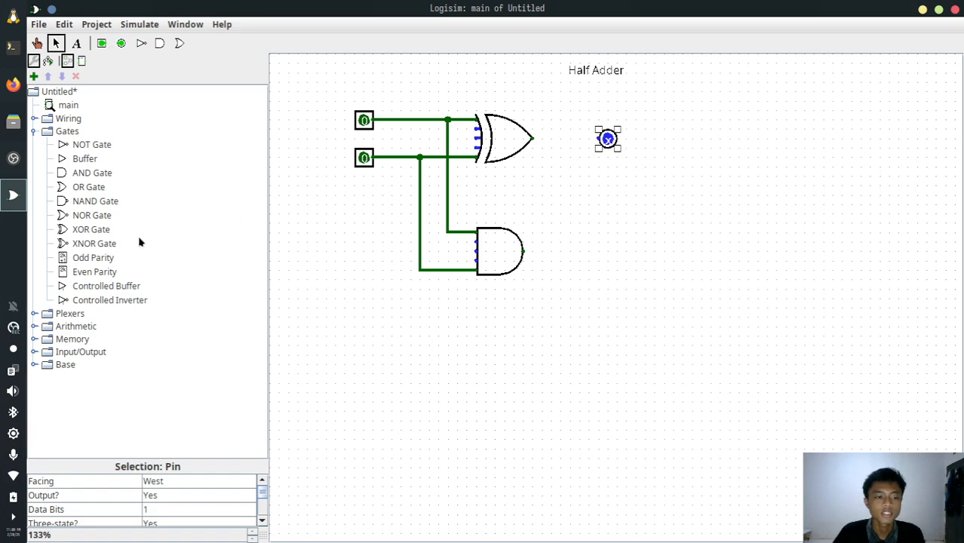
click(34, 351)
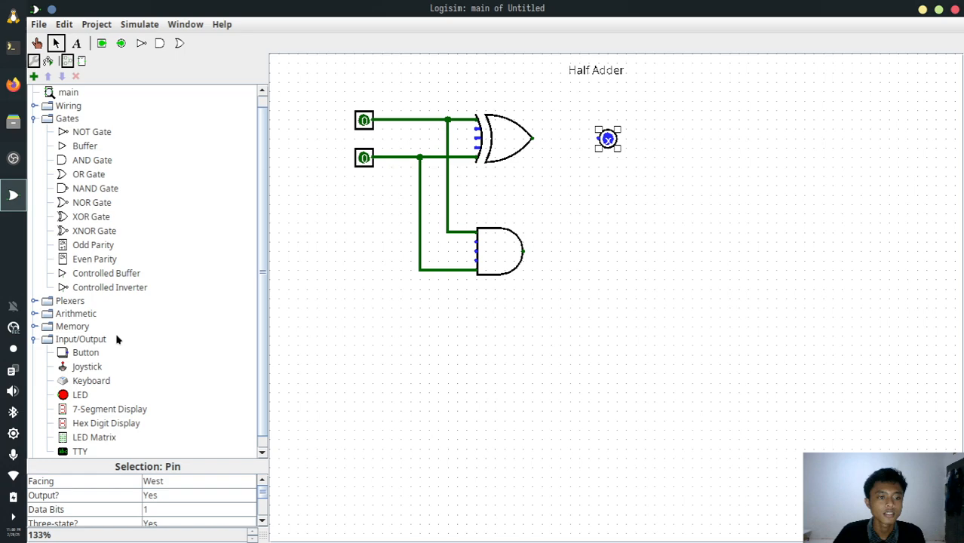
scroll(91, 362, down, 1)
click(79, 383)
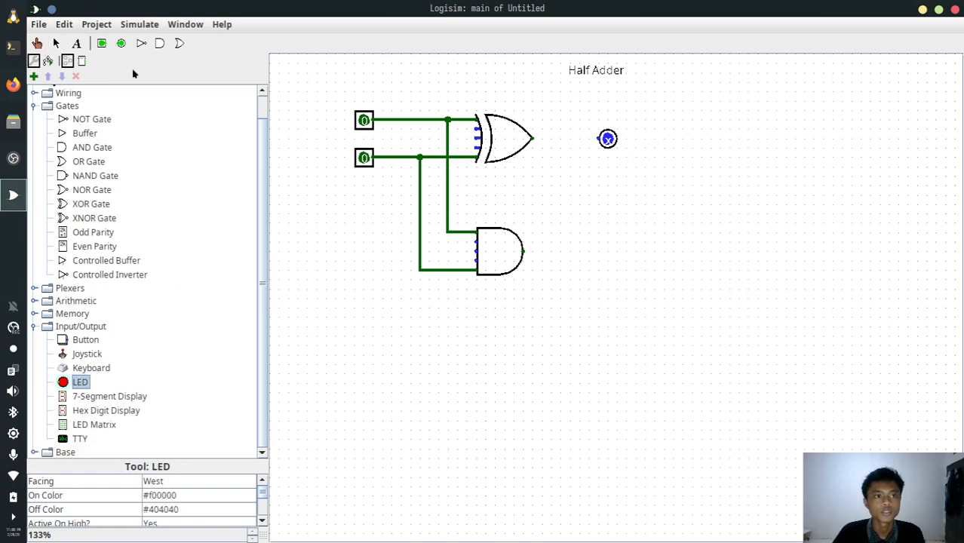
click(121, 45)
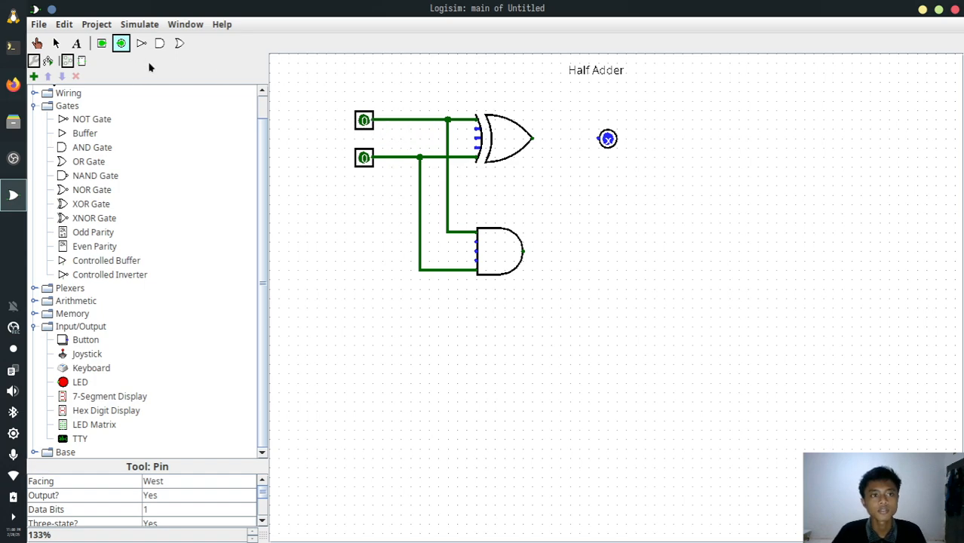
click(35, 326)
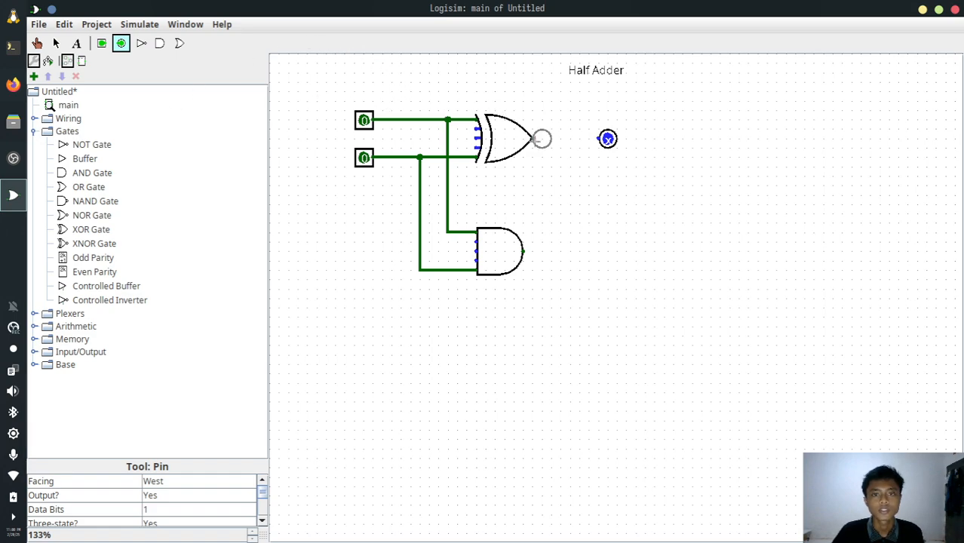
click(540, 140)
key(Delete)
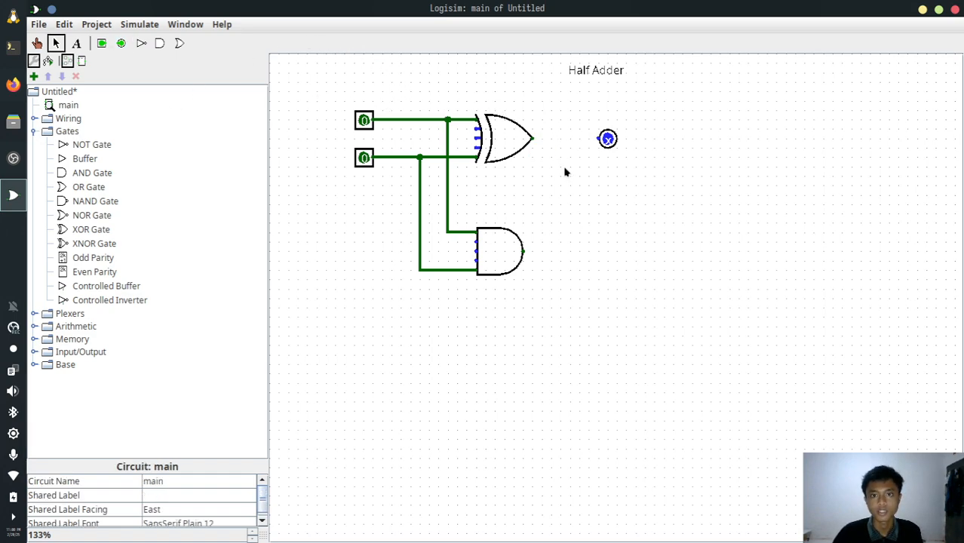
- Wire the XOR gate to its output pin and duplicate that wire and pin onto the AND gate's output
drag(533, 138, 599, 138)
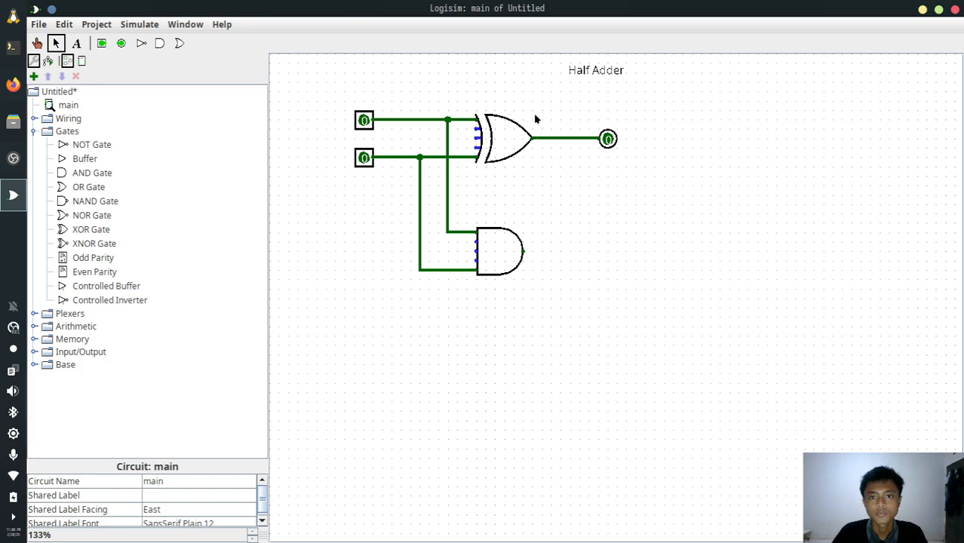
drag(525, 106, 634, 188)
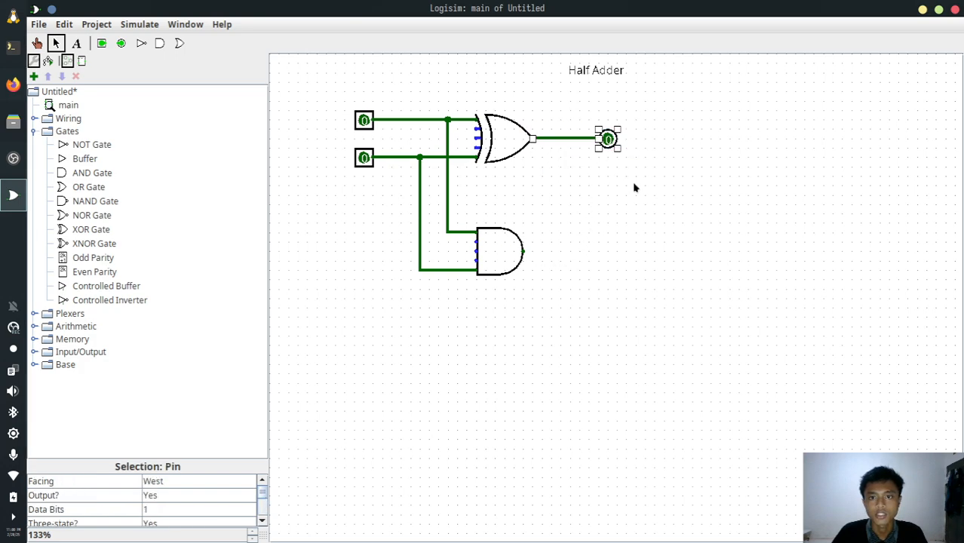
key(ctrl+v)
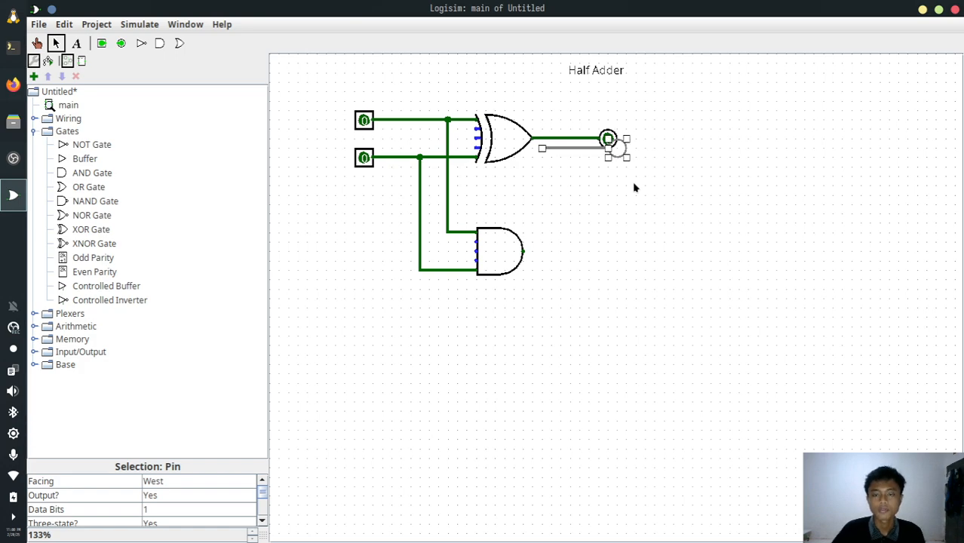
drag(619, 151, 603, 253)
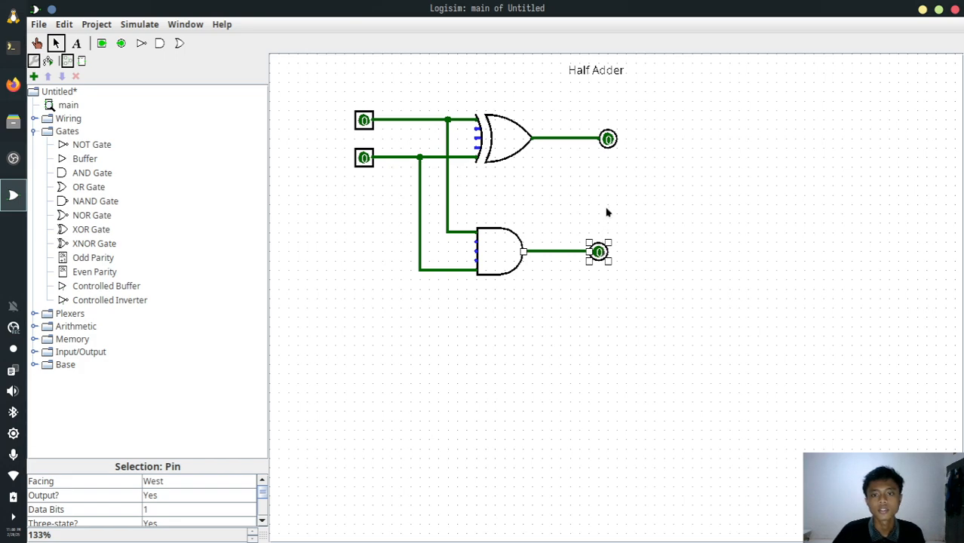
click(607, 212)
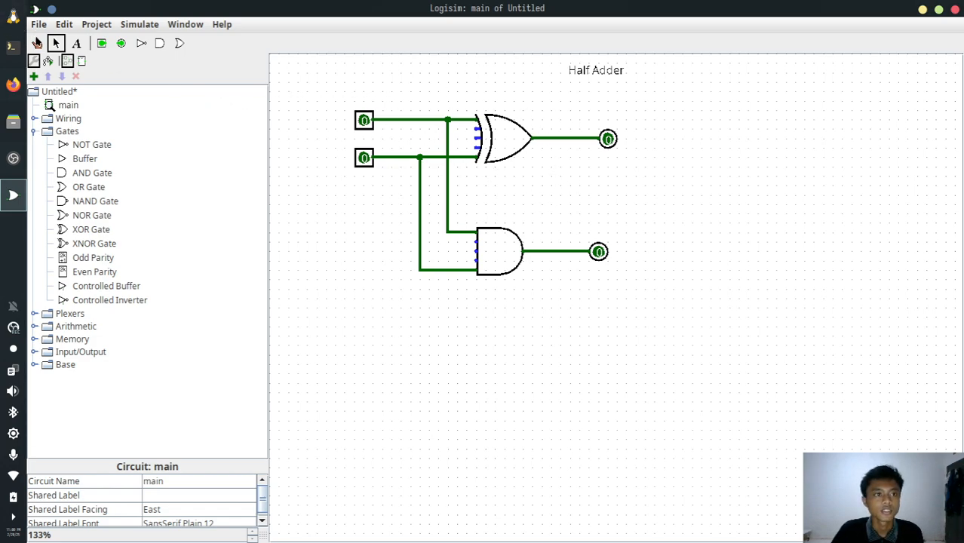
- Test the half adder by switching the upper and the lower input pin to 1, one after the other
click(37, 43)
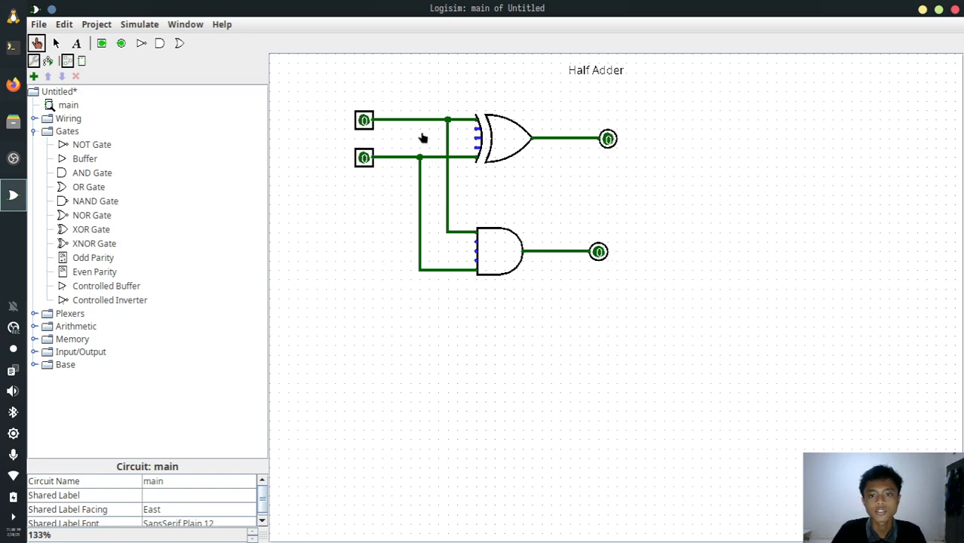
click(363, 120)
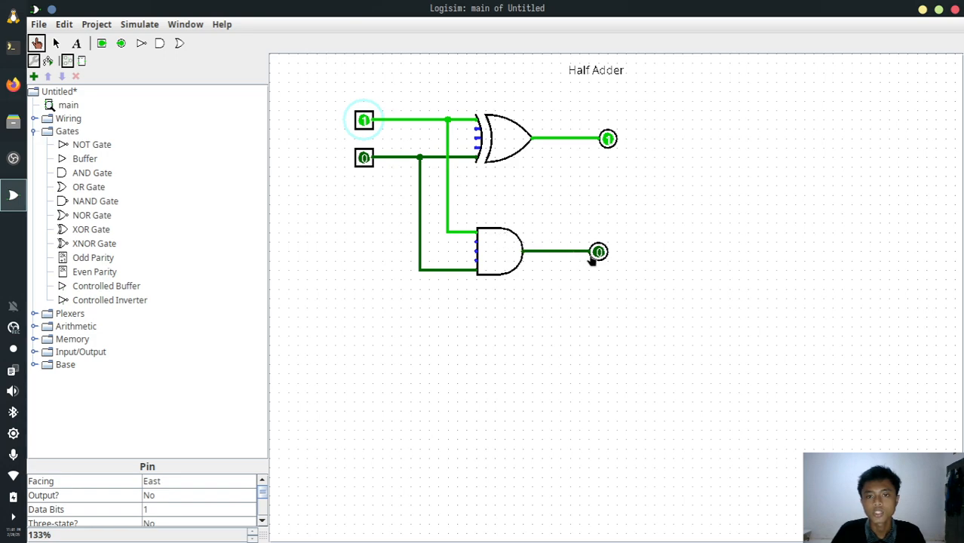
click(363, 160)
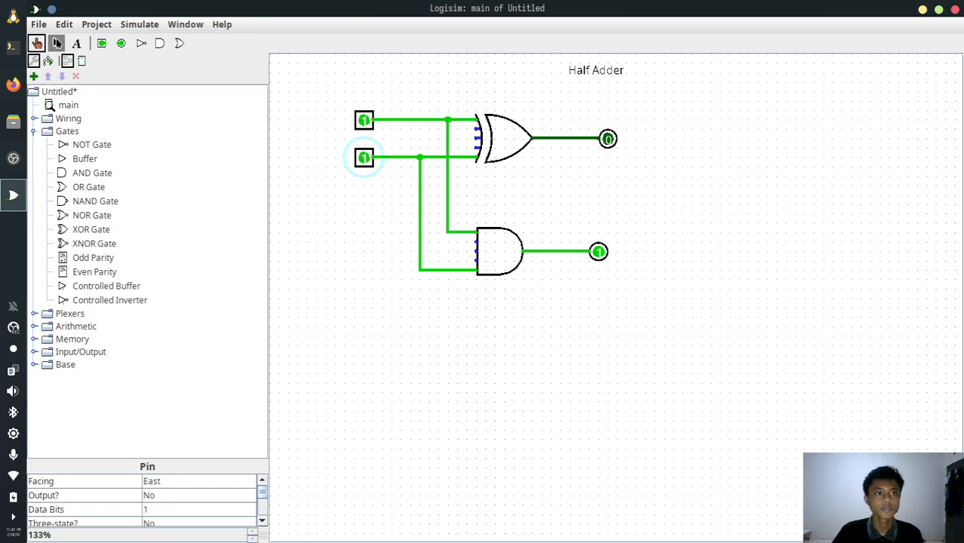
- Delete the two output pins and the wires connecting them to the XOR and AND gates
click(55, 43)
click(571, 140)
key(Delete)
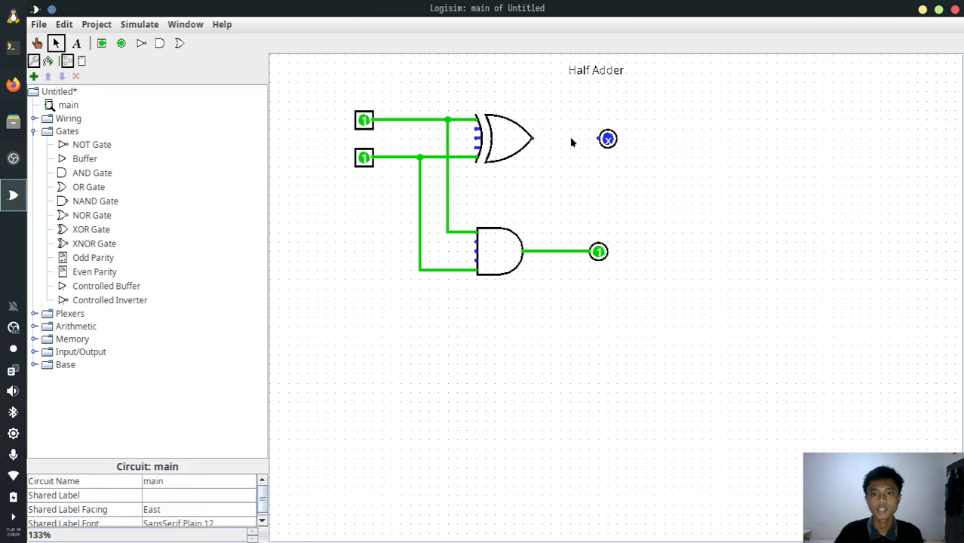
drag(568, 121, 643, 315)
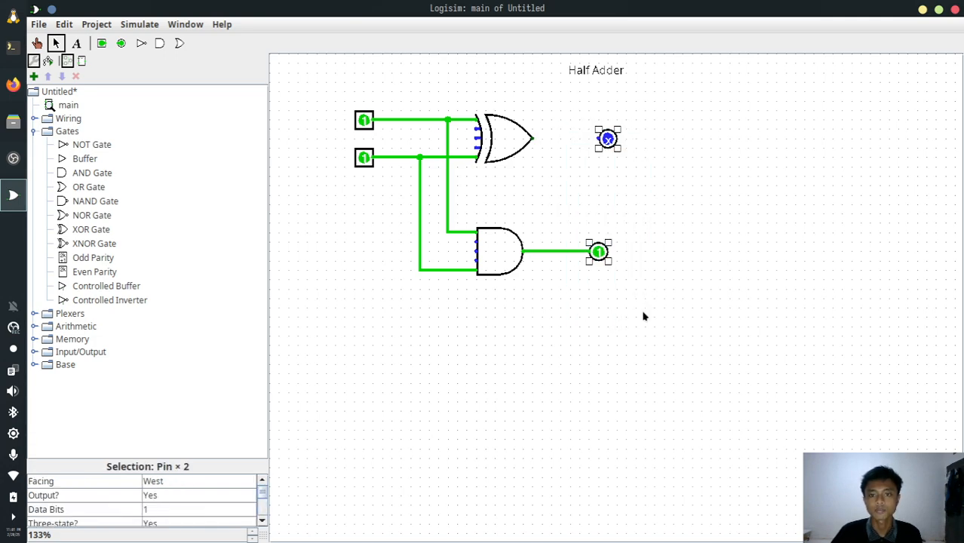
key(Delete)
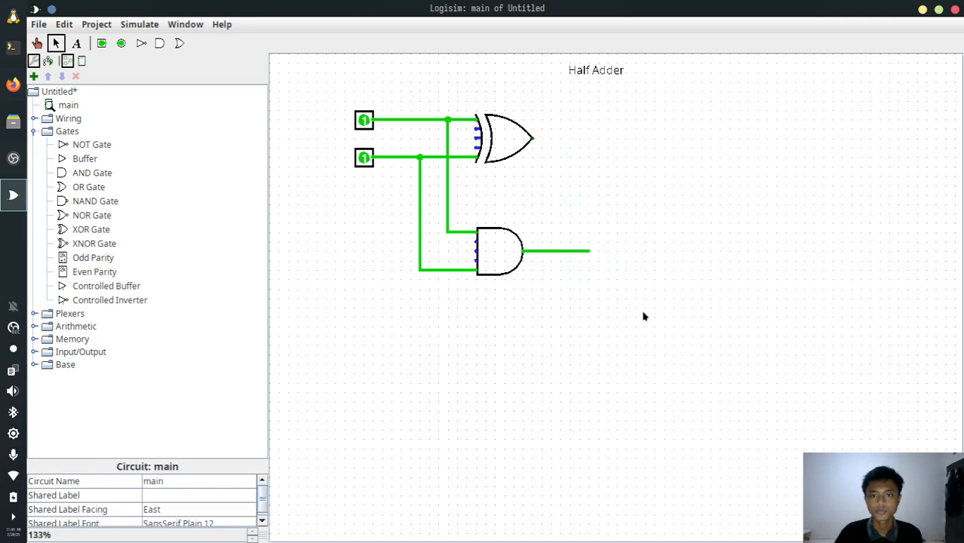
click(570, 251)
key(Delete)
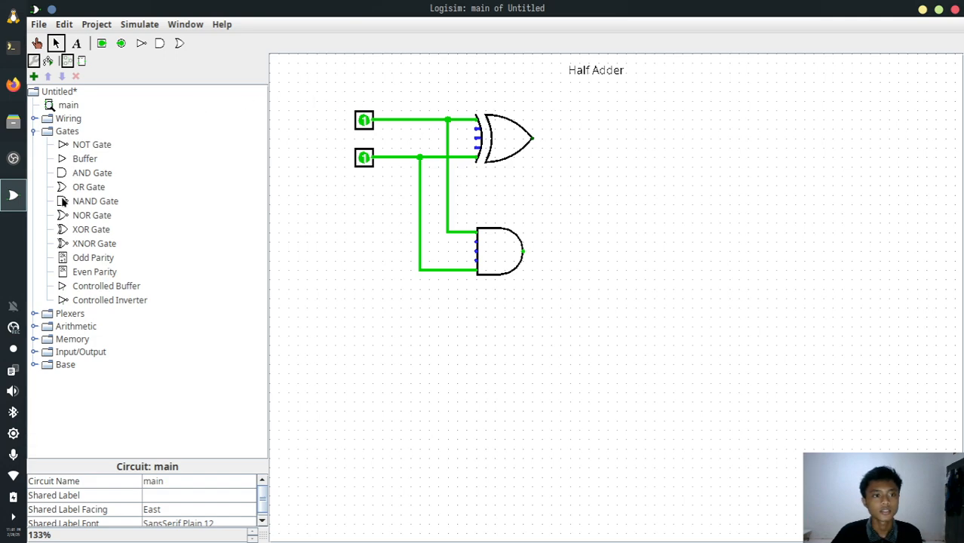
- Place a second XOR and AND gate pair to the right of the first, and a third input pin below the existing two
click(64, 233)
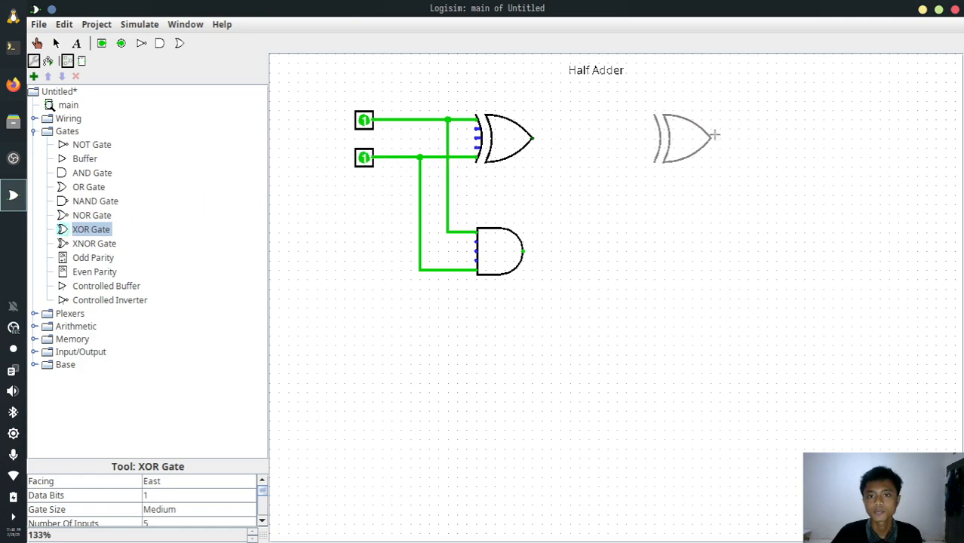
click(713, 135)
click(61, 178)
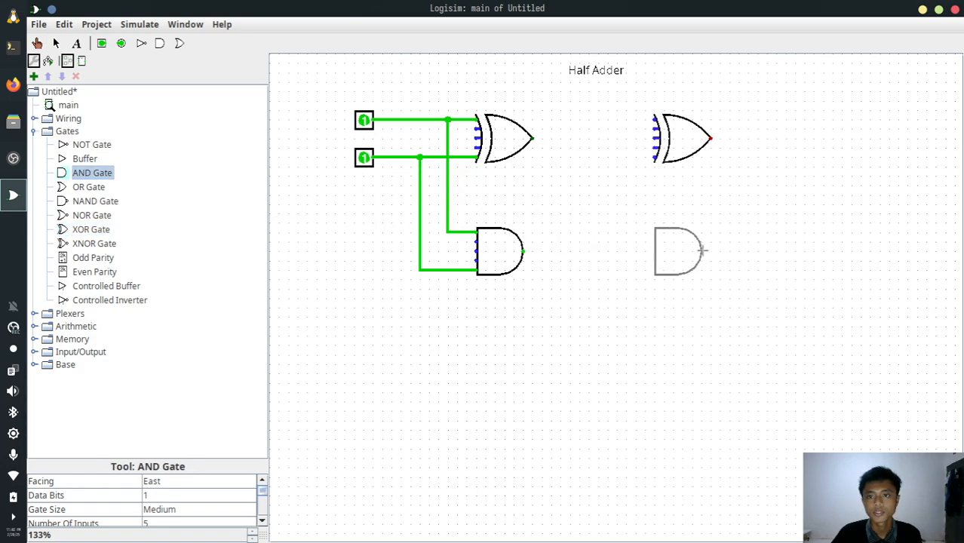
click(711, 251)
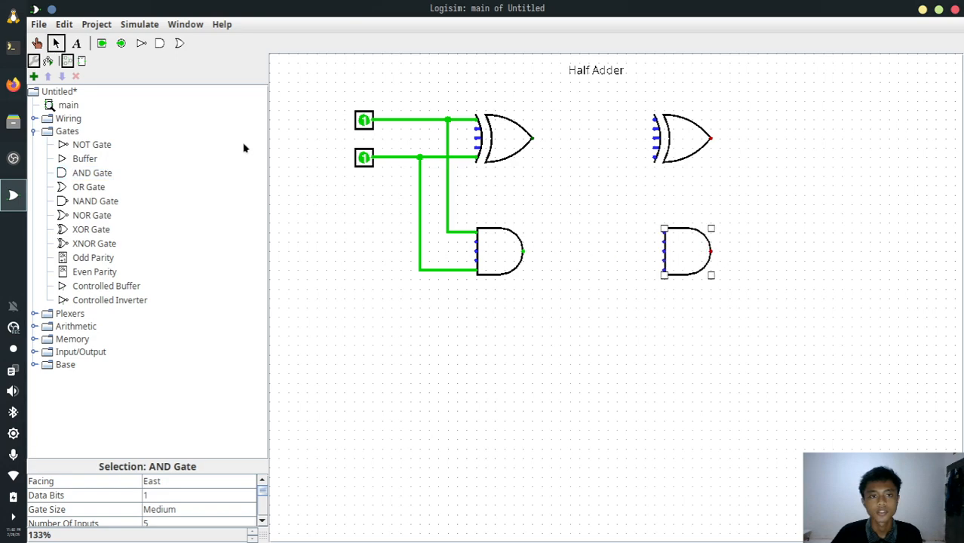
click(103, 43)
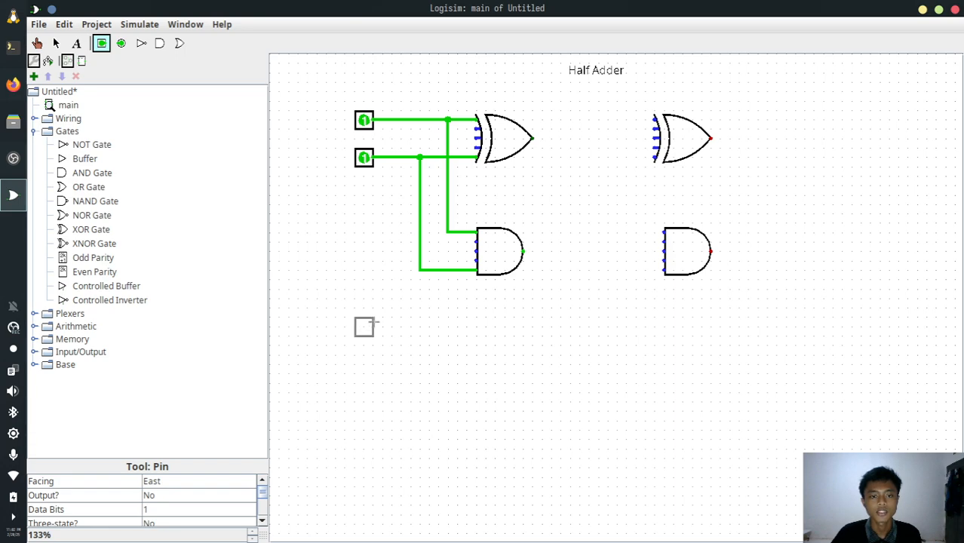
click(373, 324)
- Copy the half adder's two input pins, XOR gate, AND gate and wires, and place the duplicate far to the lower right of the original
click(582, 68)
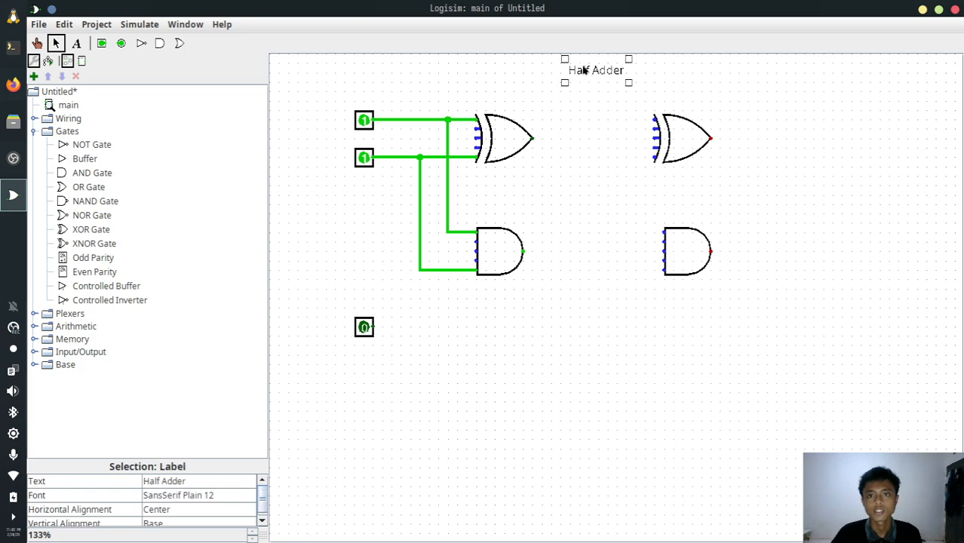
drag(327, 85, 555, 307)
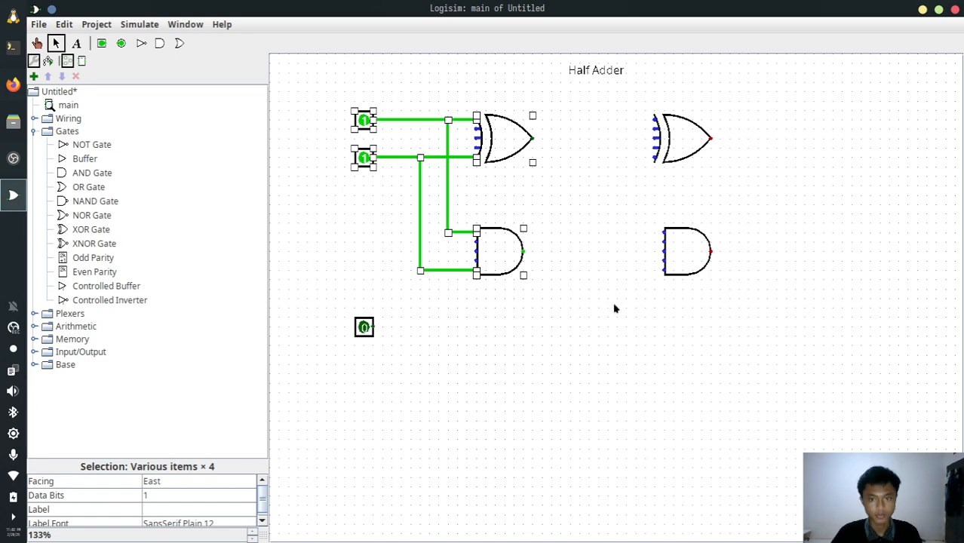
drag(262, 505, 263, 517)
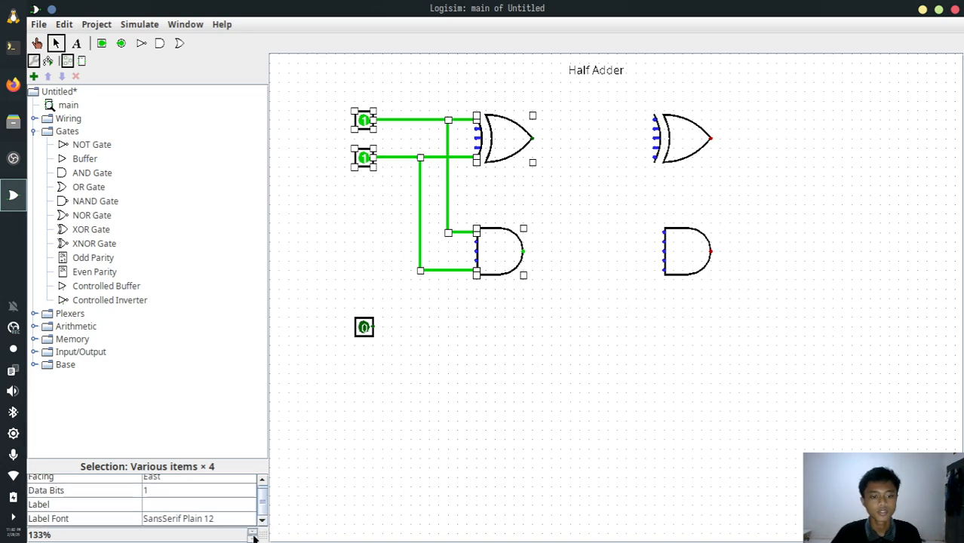
click(252, 538)
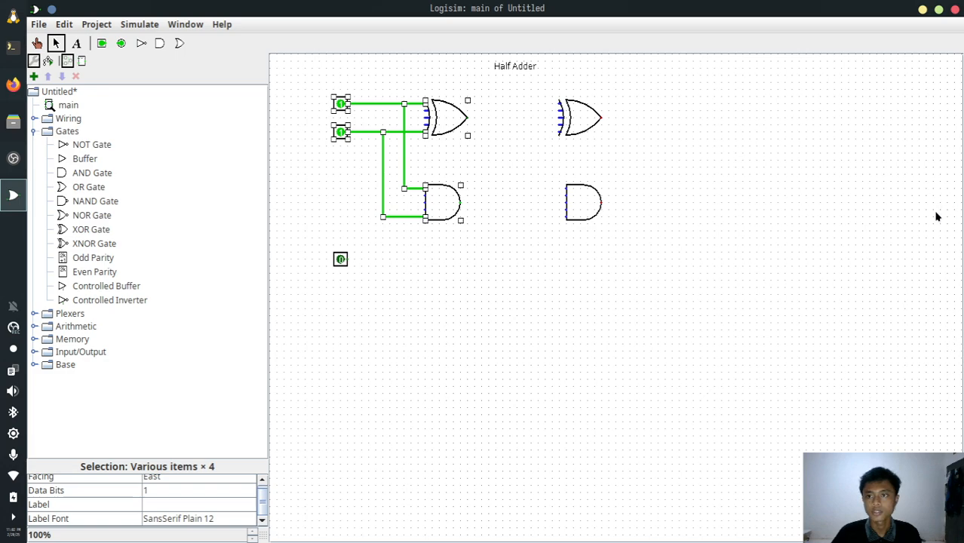
click(835, 426)
key(ctrl+v)
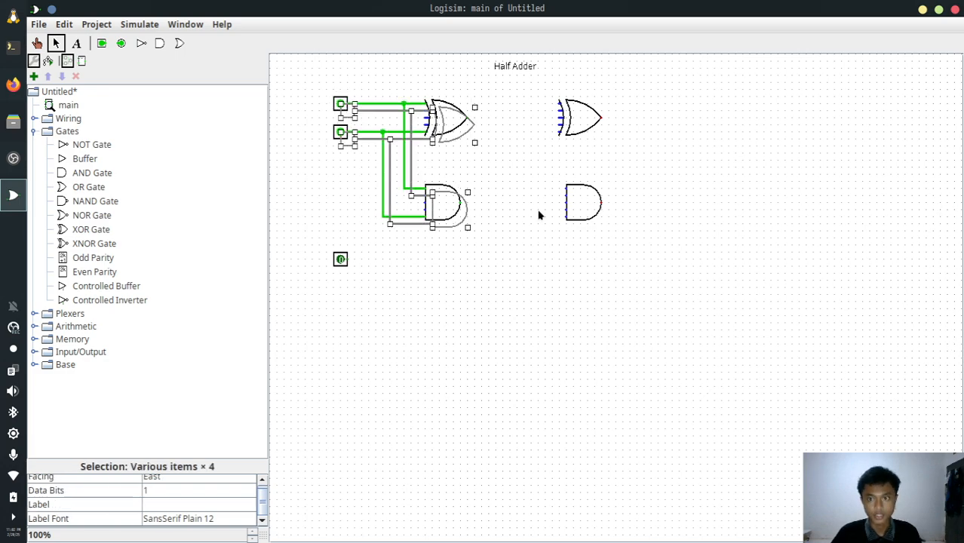
drag(451, 202, 893, 479)
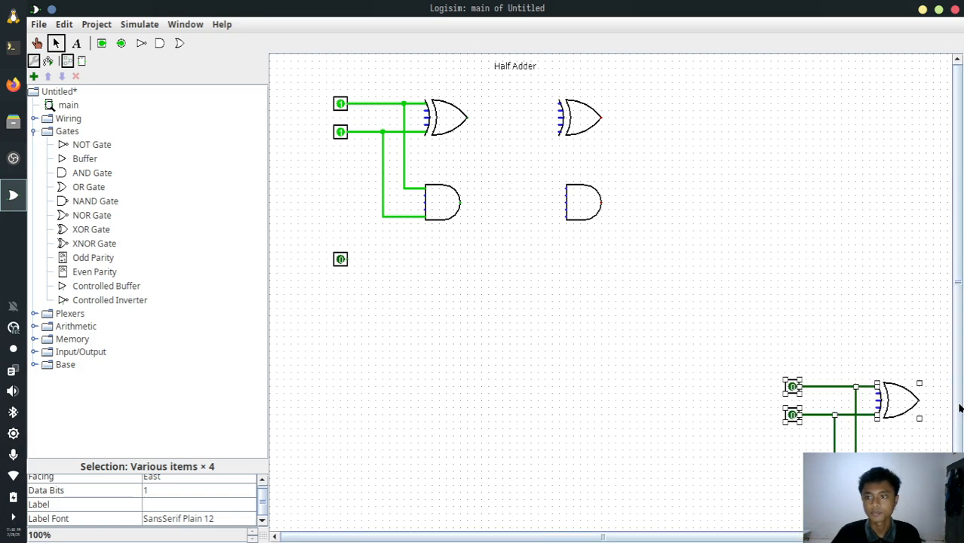
drag(959, 408, 962, 435)
- Move the "Half Adder" label above the duplicated half adder circuit
click(614, 132)
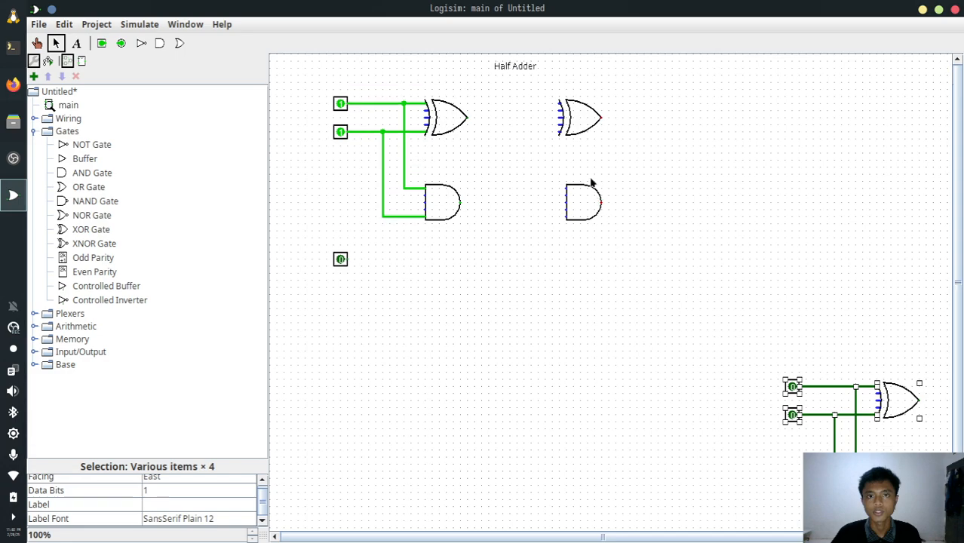
drag(528, 68, 848, 365)
click(506, 259)
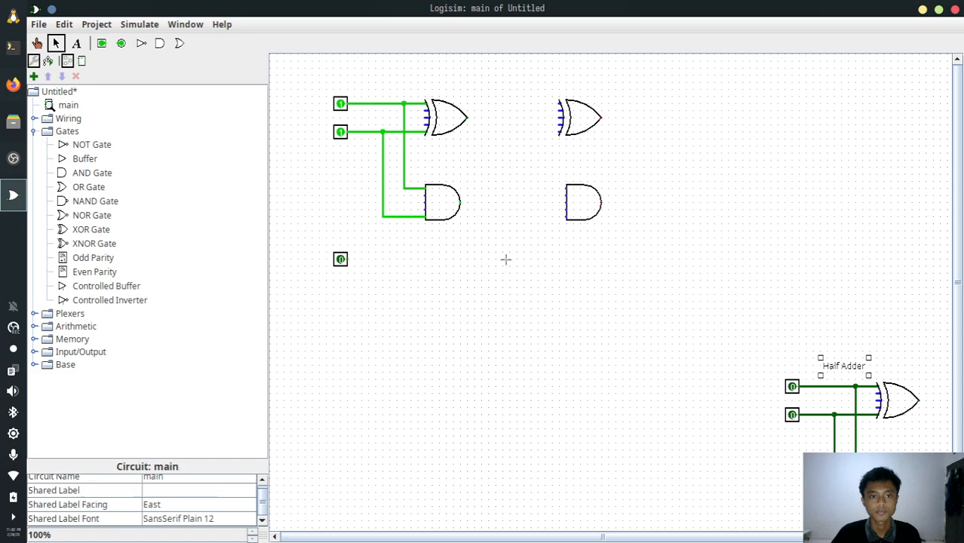
- Add the text label "Full Adder" above the original circuit
click(254, 532)
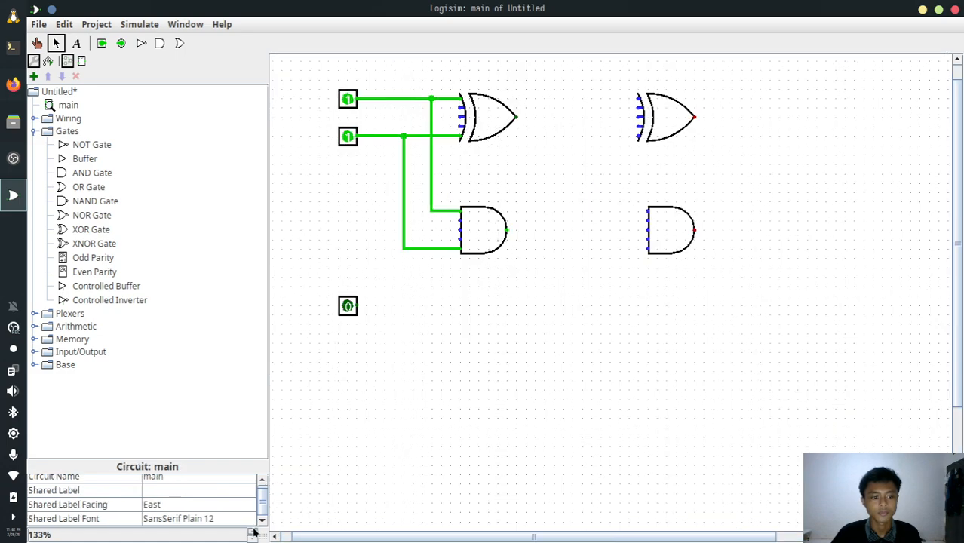
scroll(544, 335, up, 1)
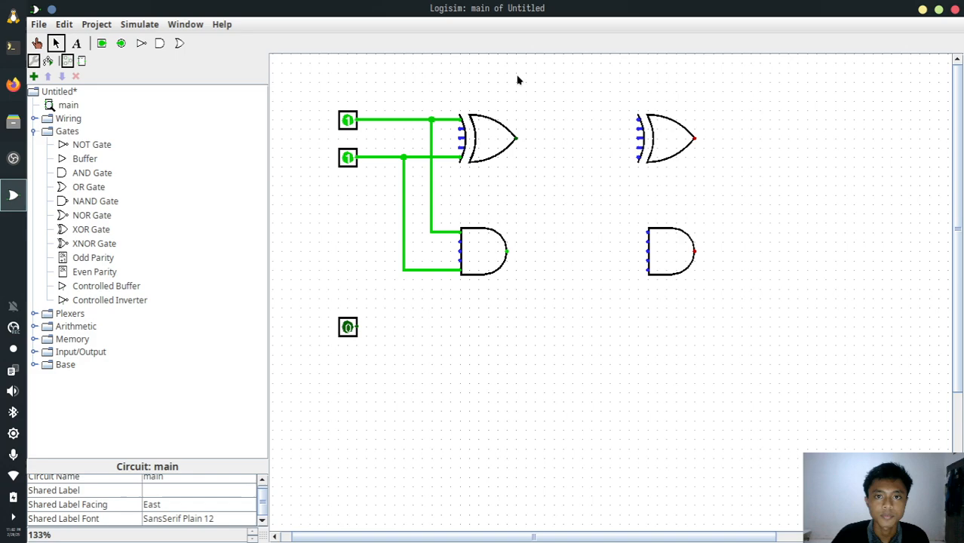
click(79, 45)
click(535, 73)
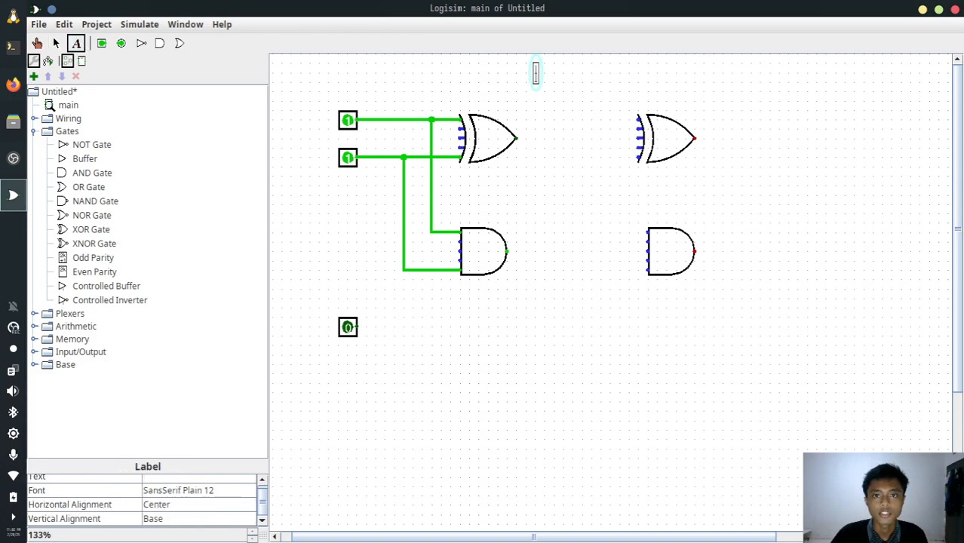
text(Full A)
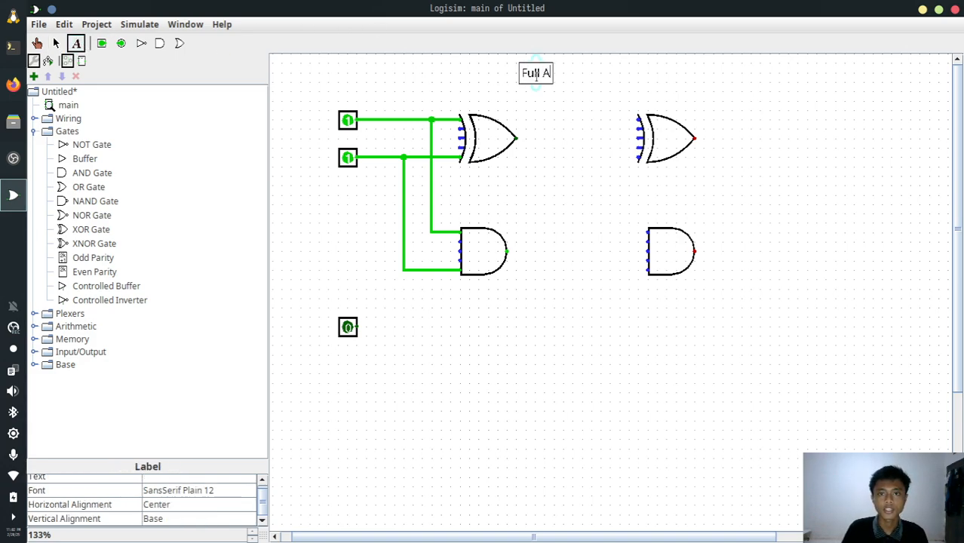
text(dder)
click(558, 171)
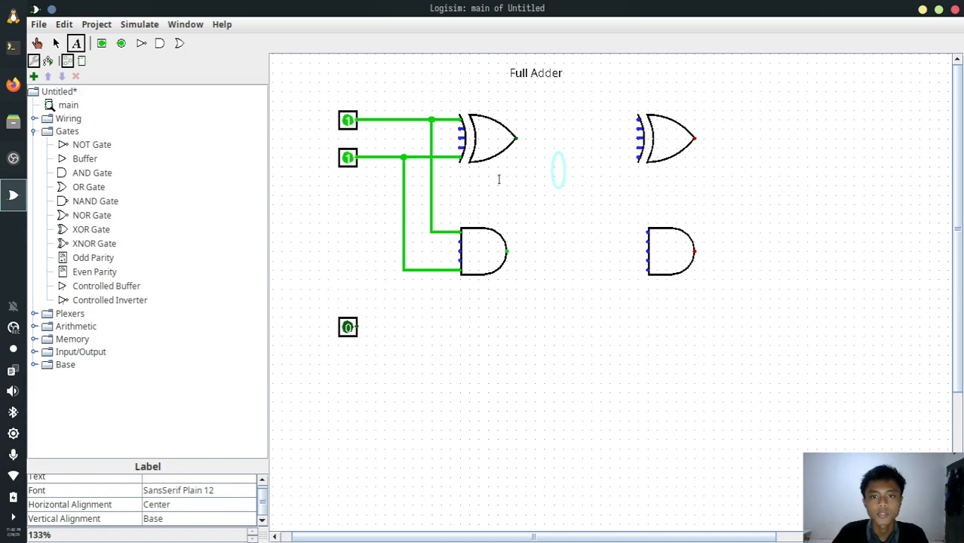
click(566, 168)
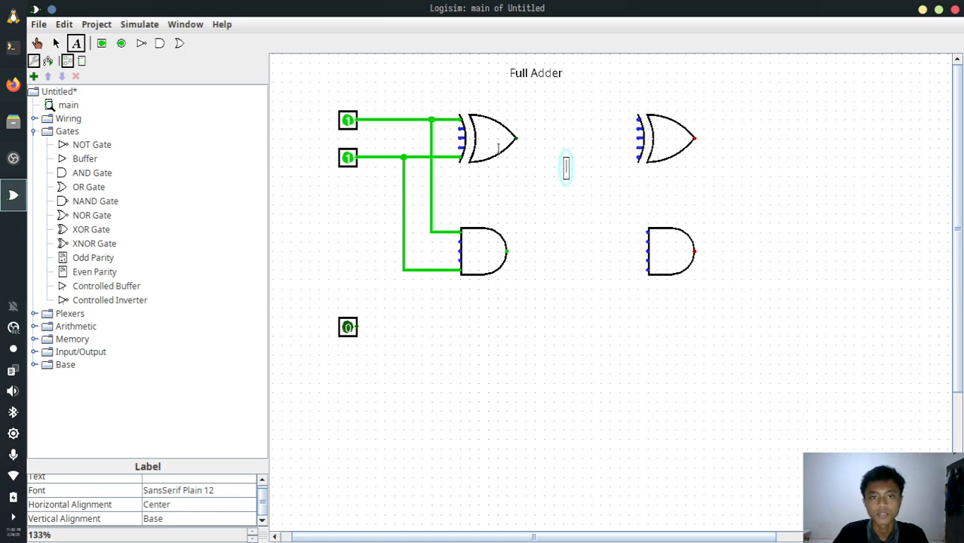
click(56, 44)
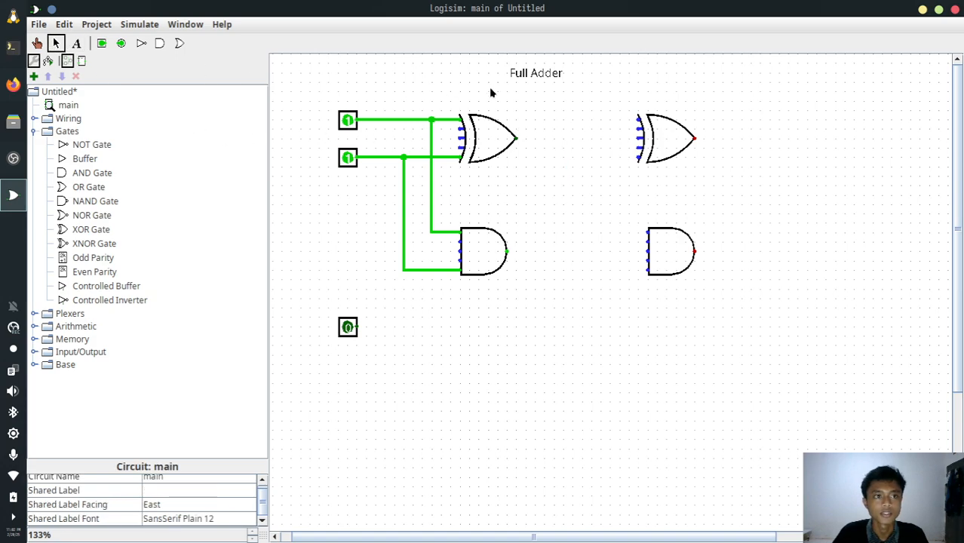
- Wire the first XOR gate's output and the third input pin into the second XOR gate, branching both wires to the second AND gate
drag(516, 138, 640, 138)
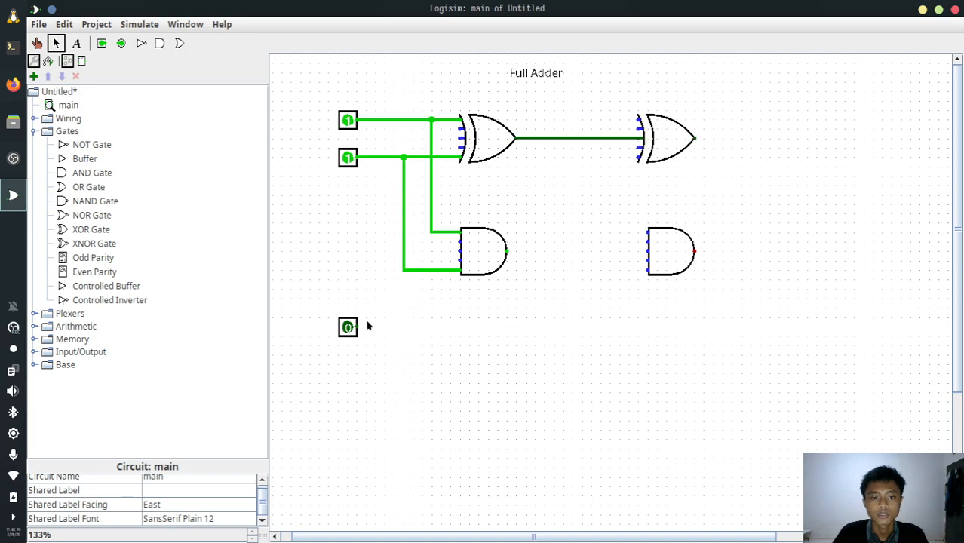
mouse_move(358, 326)
mouse_down()
mouse_move(423, 325)
mouse_move(549, 296)
mouse_move(566, 151)
mouse_move(641, 148)
mouse_up()
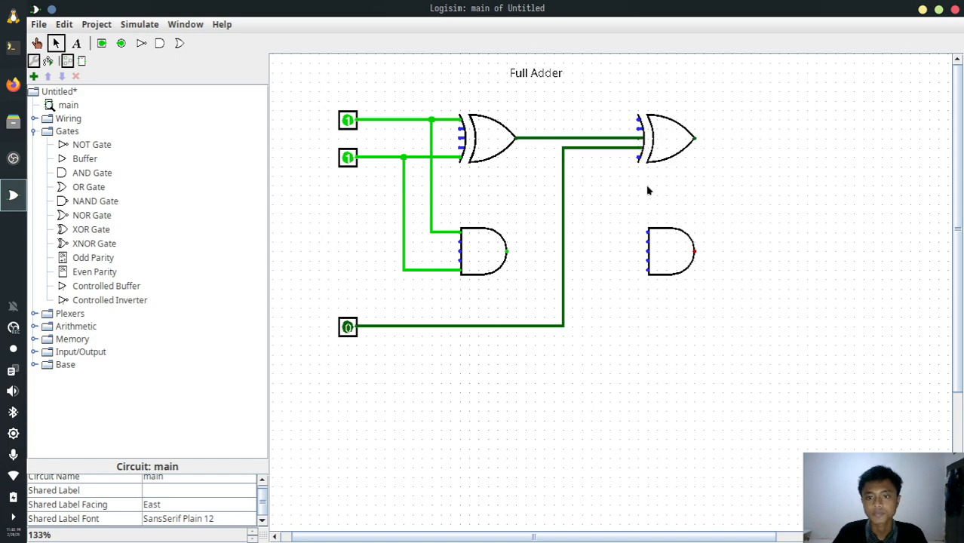
click(623, 139)
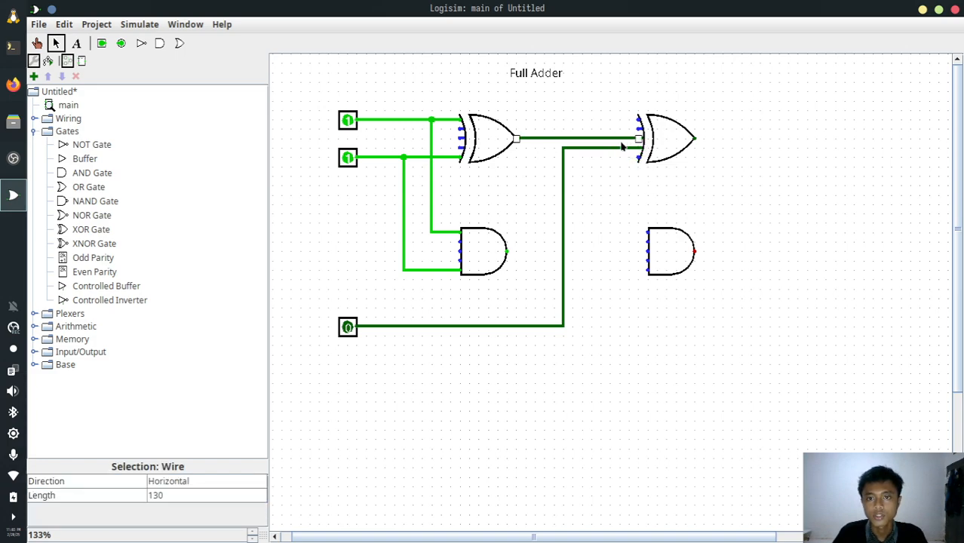
click(610, 145)
drag(618, 139, 648, 231)
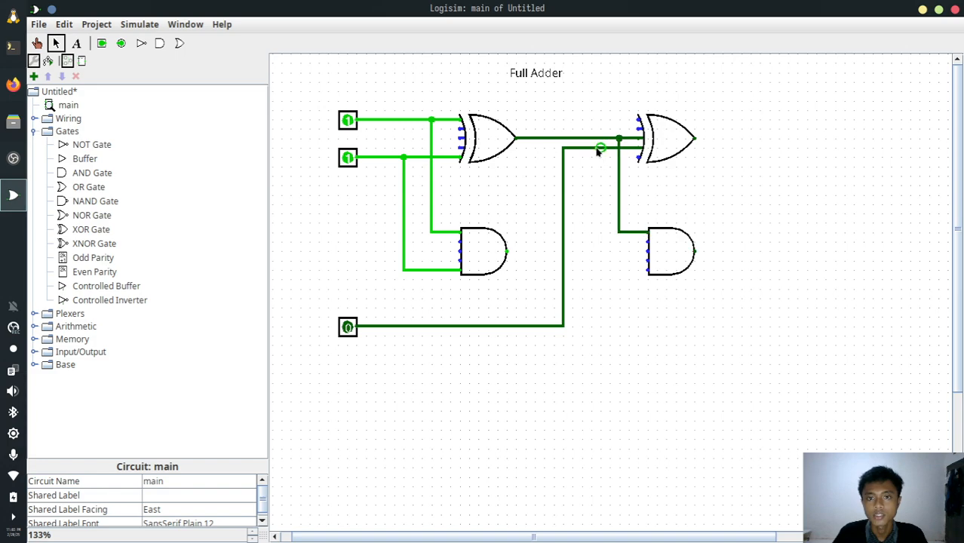
drag(601, 148, 647, 269)
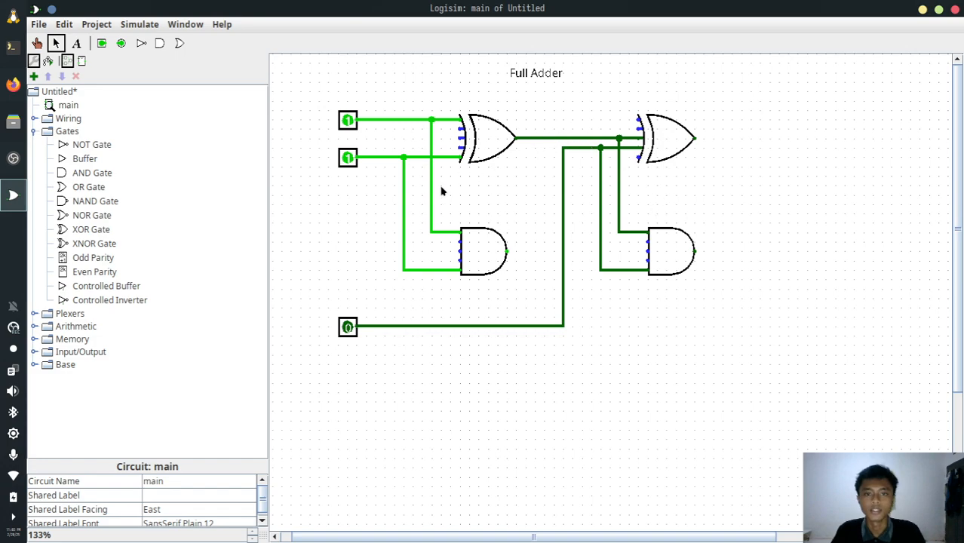
click(484, 246)
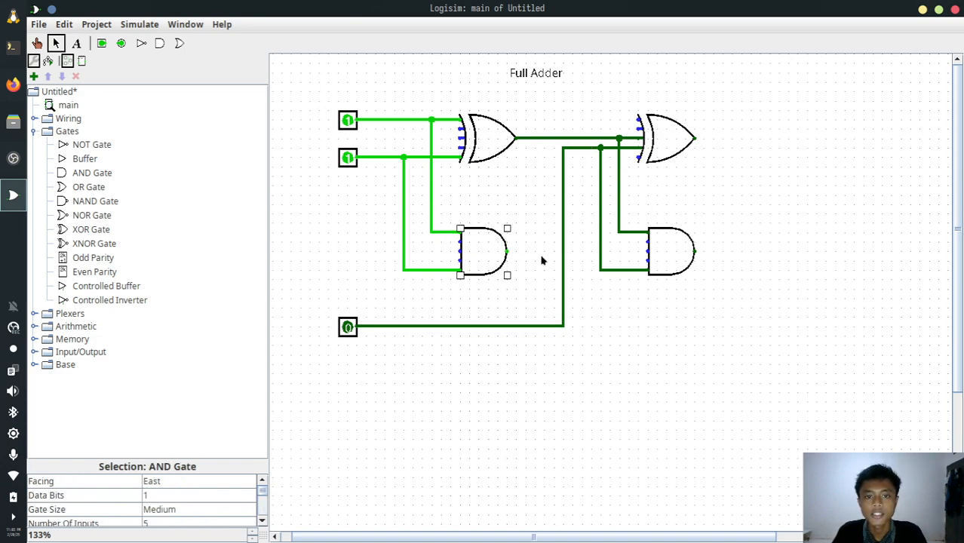
click(656, 252)
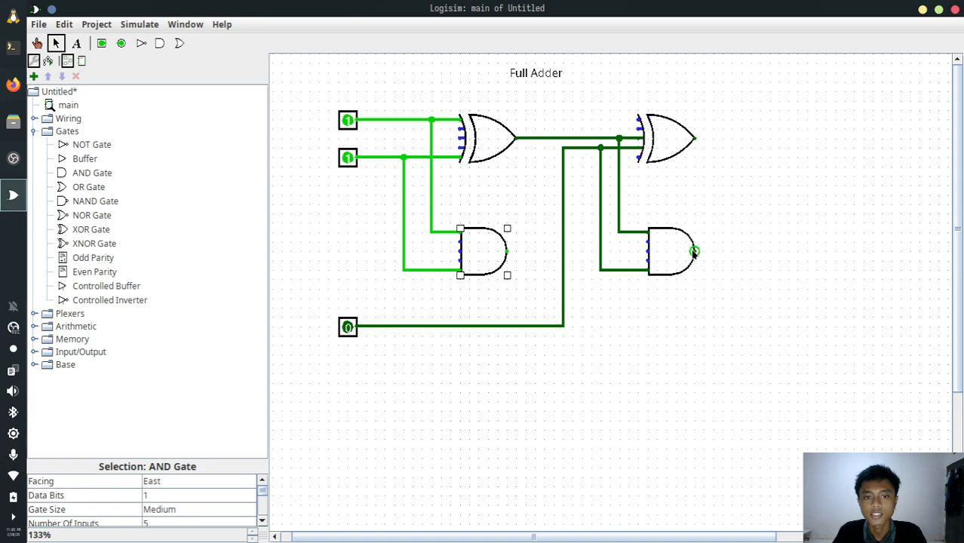
click(497, 253)
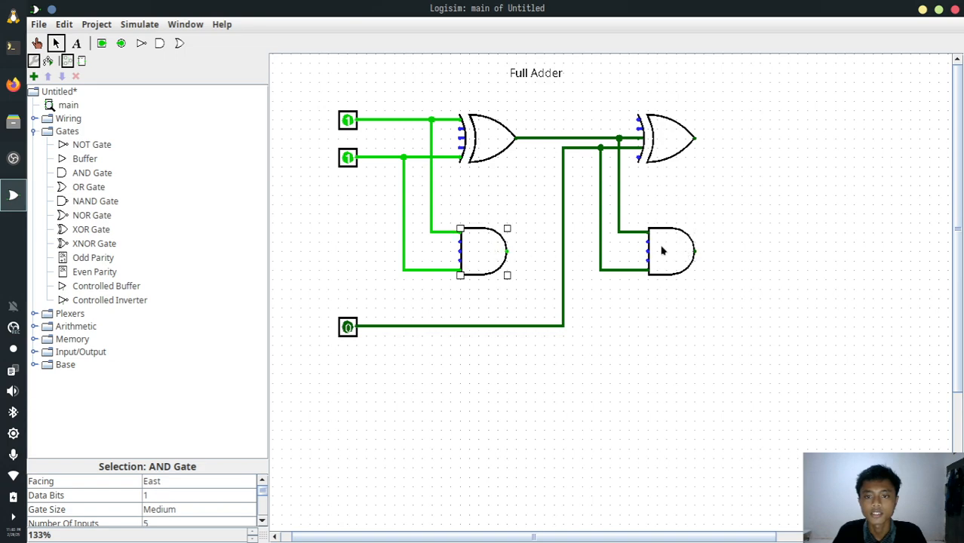
click(672, 249)
- Place an OR gate to the lower right of the second AND gate and wire both AND gates' outputs to its inputs
scroll(676, 252, down, 1)
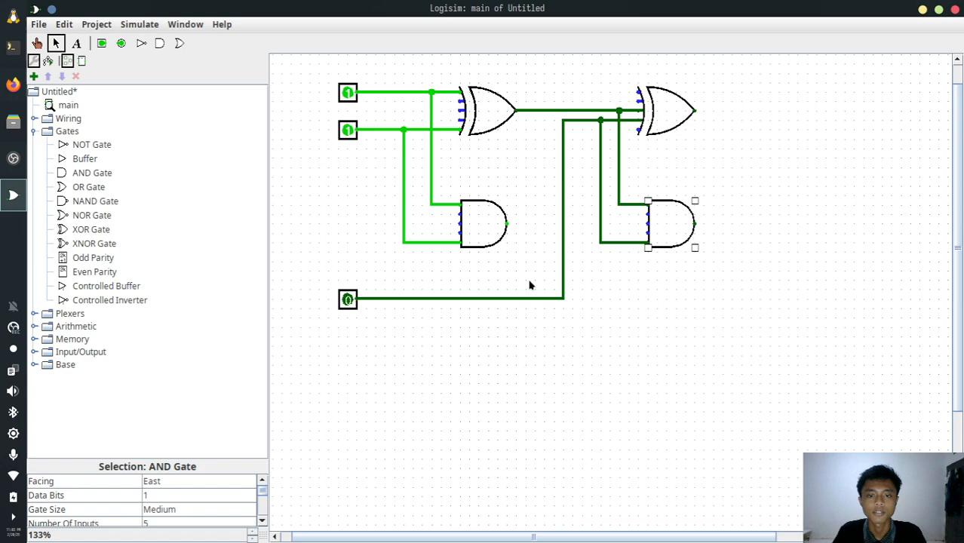
click(67, 189)
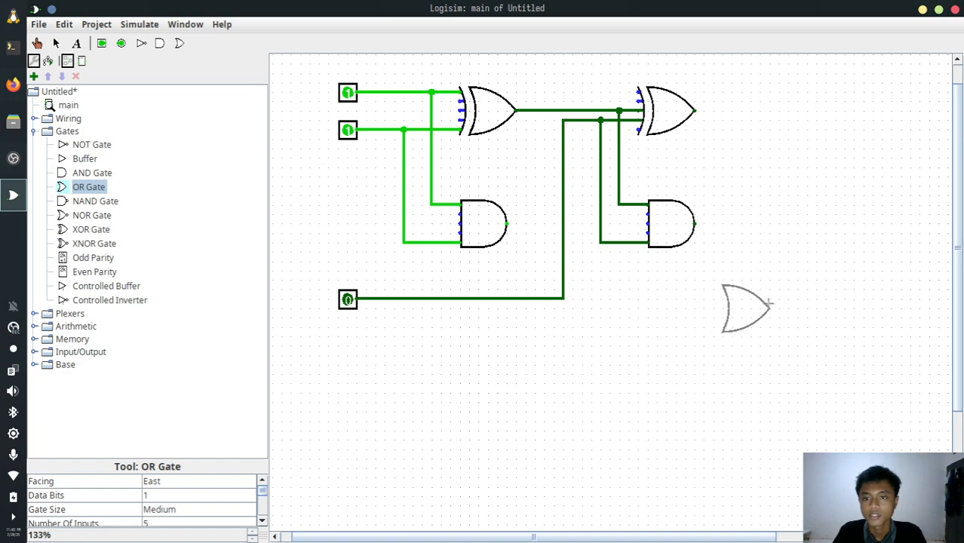
click(771, 310)
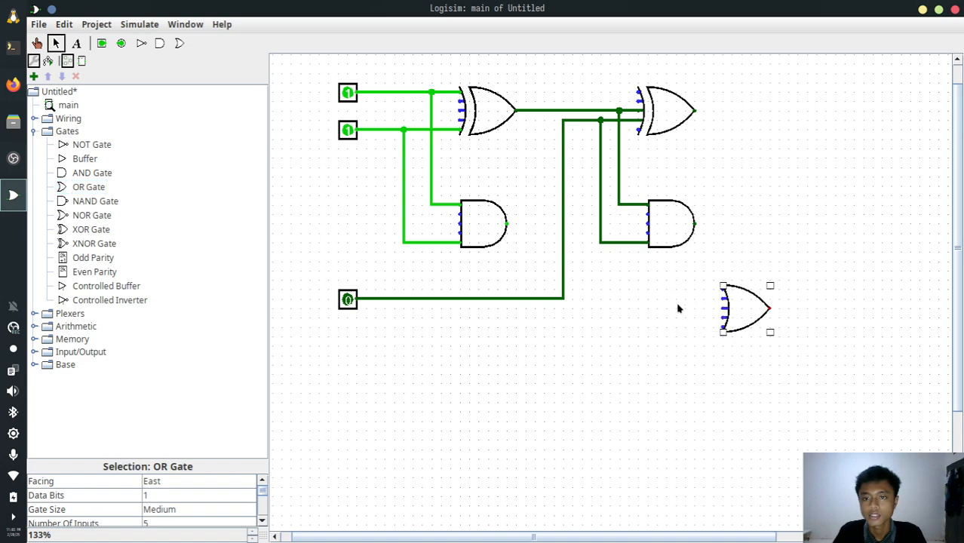
click(509, 229)
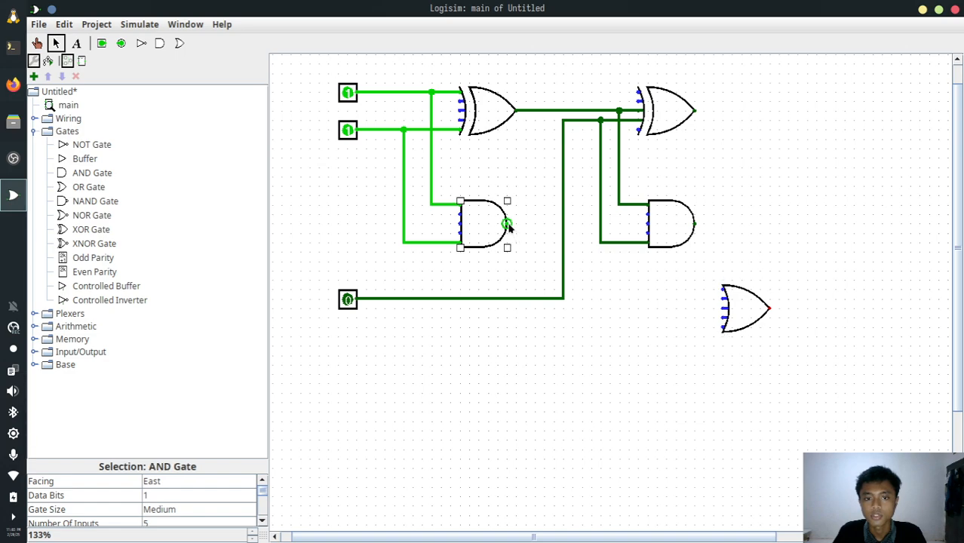
drag(508, 225, 721, 318)
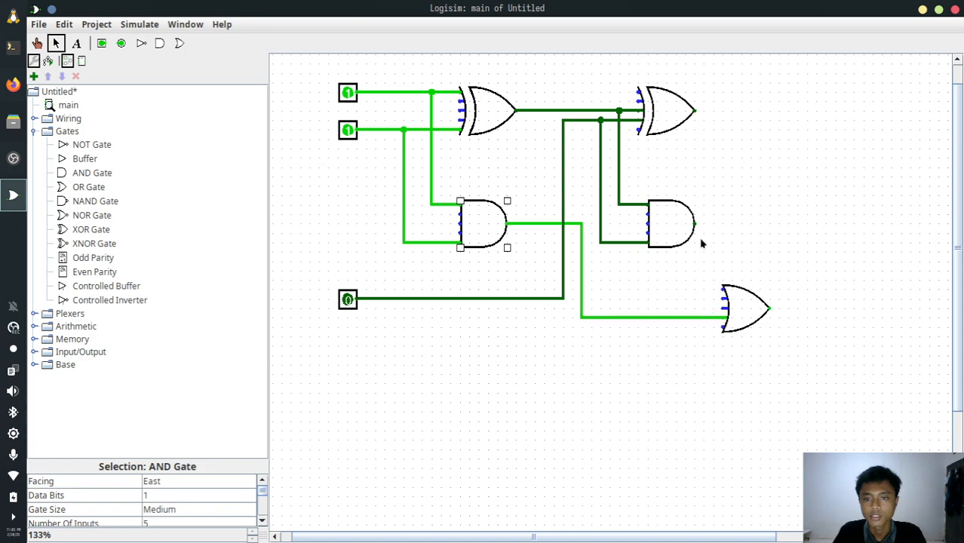
click(690, 224)
drag(694, 223, 724, 290)
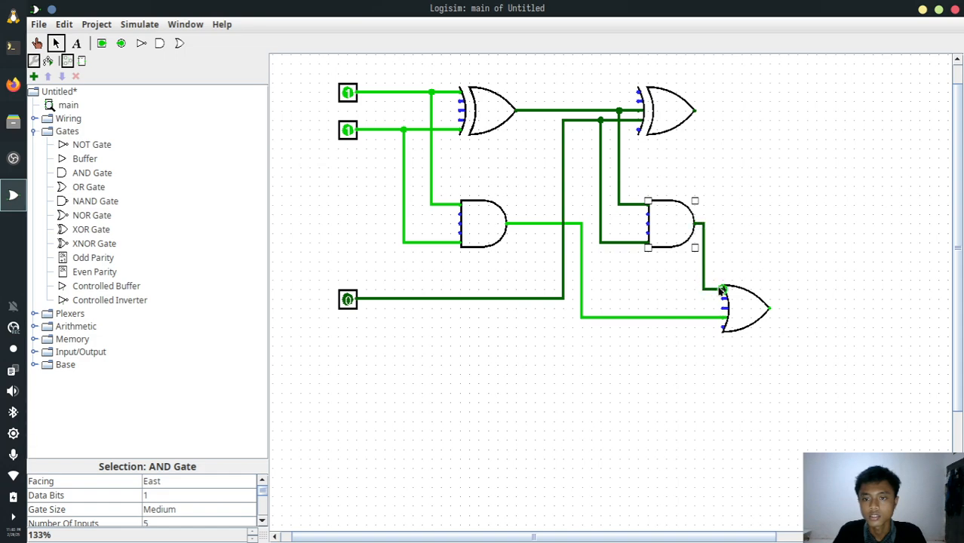
- Place an output pin to the right of the second XOR gate, level with its output
click(744, 220)
click(121, 43)
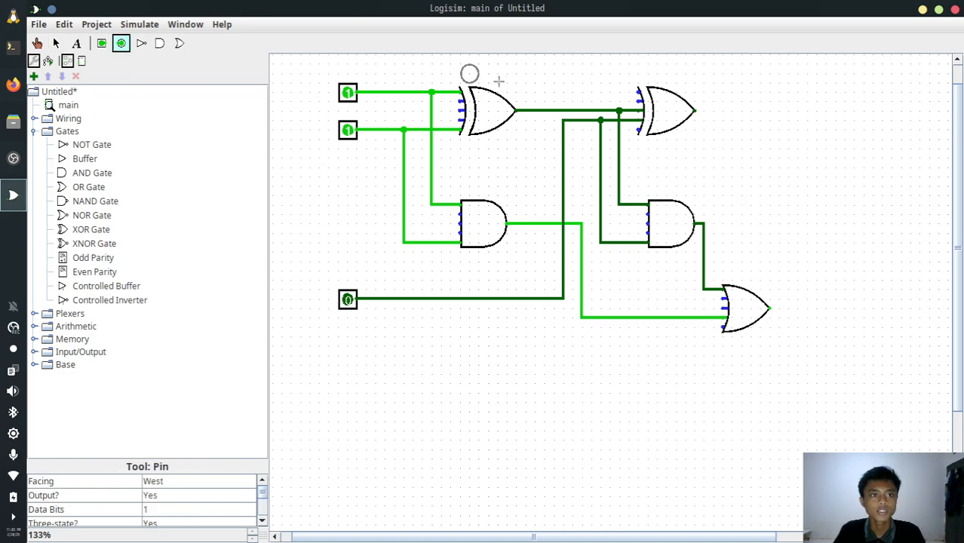
click(818, 111)
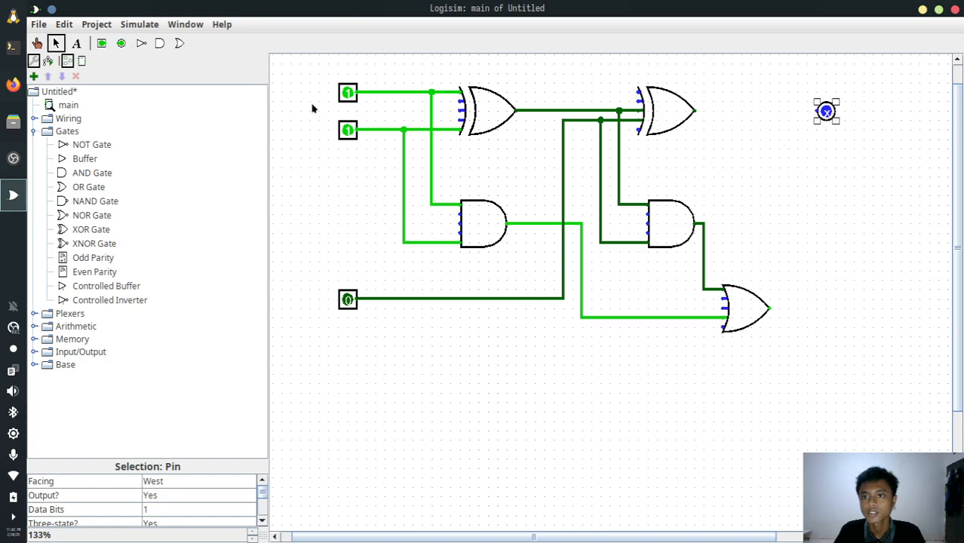
- Place an output pin level with the OR gate's output, and wire the OR gate and second XOR gate to their output pins
click(121, 43)
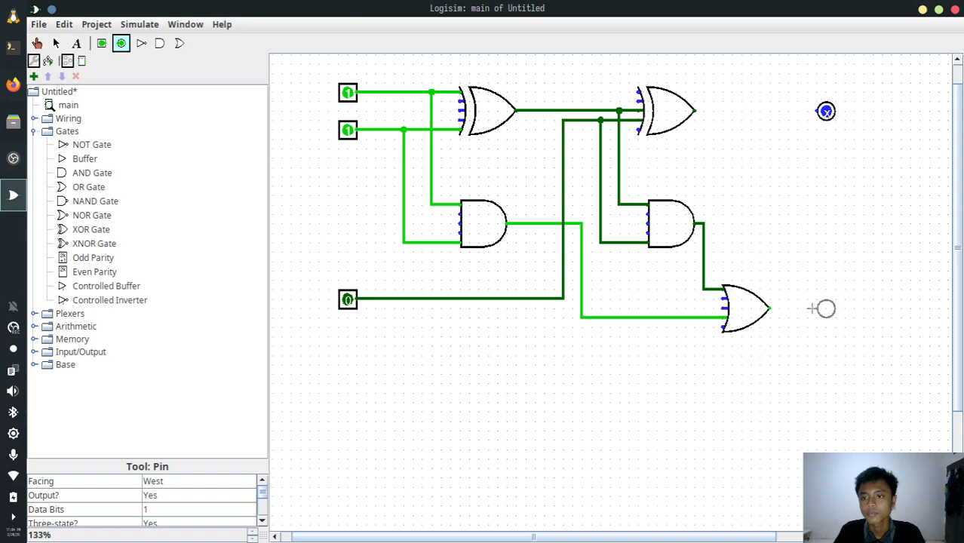
click(816, 308)
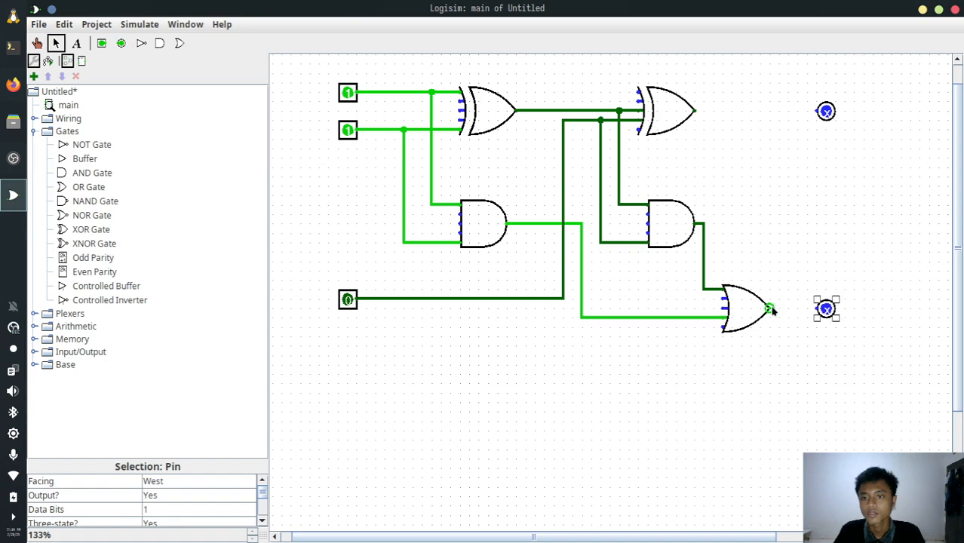
drag(772, 311, 817, 308)
drag(695, 111, 817, 111)
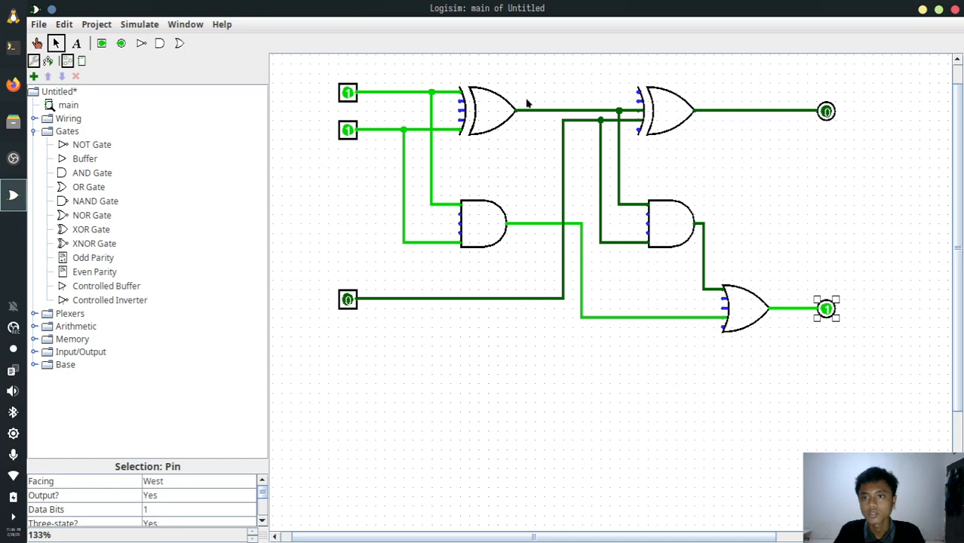
- Set the upper two input pins to 0 to test the full adder with all inputs off
click(349, 92)
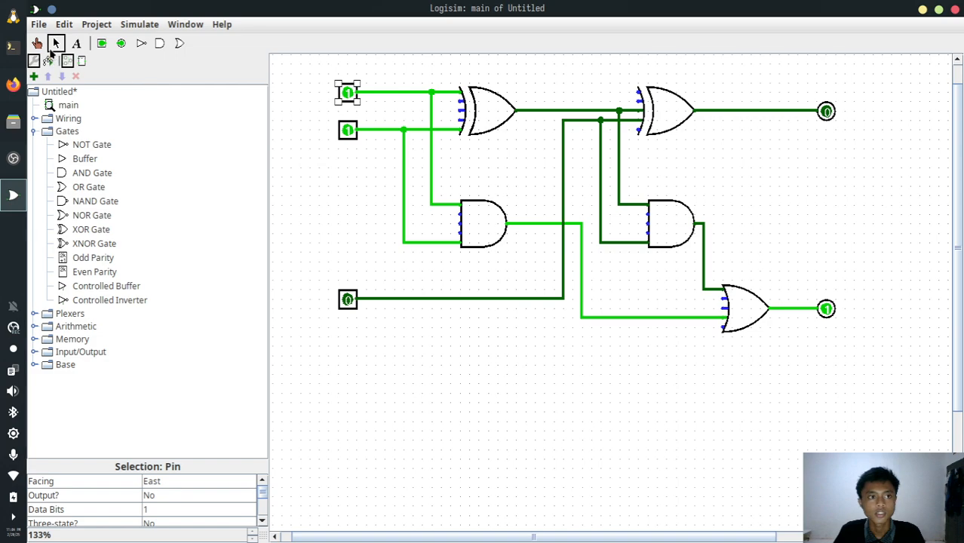
click(36, 43)
click(347, 92)
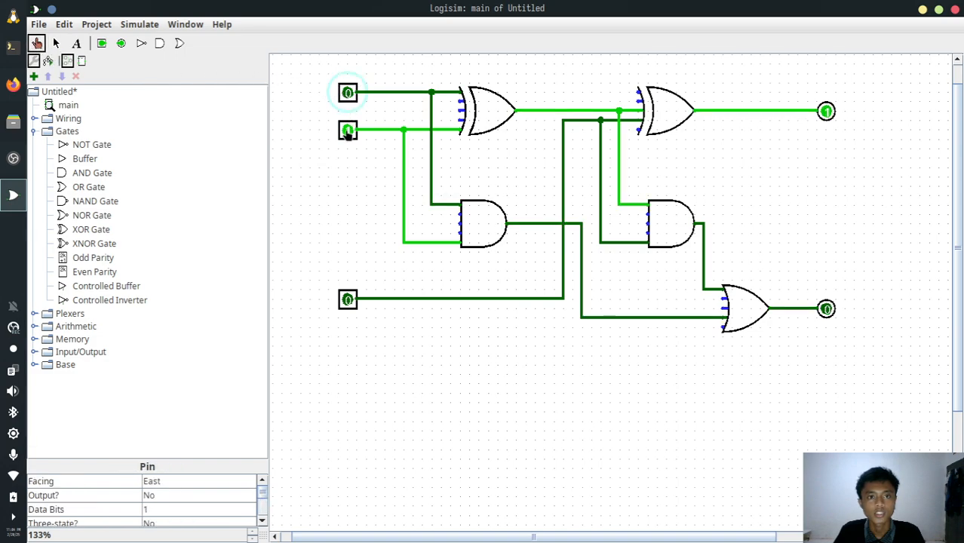
click(347, 131)
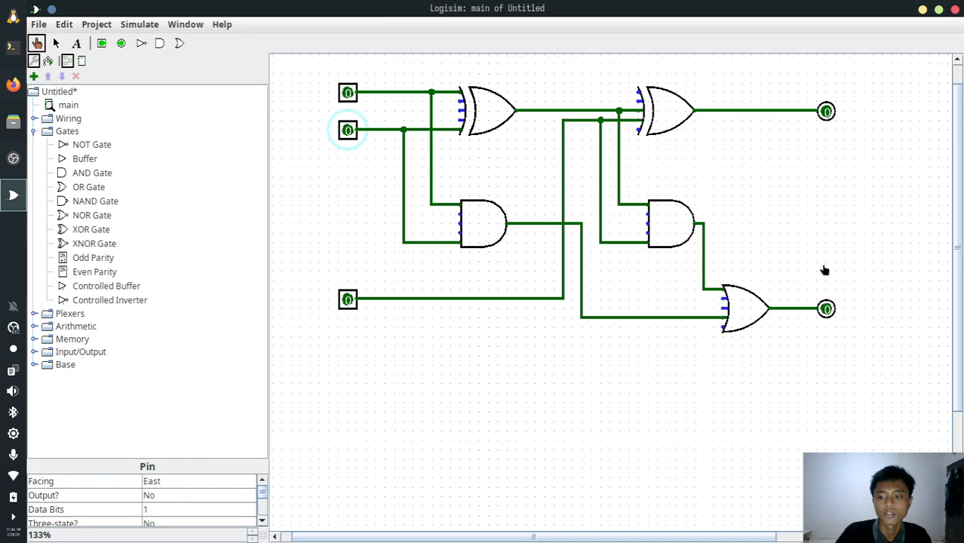
- Test the full adder by switching the first, second and third input pins to 1, one at a time
click(348, 92)
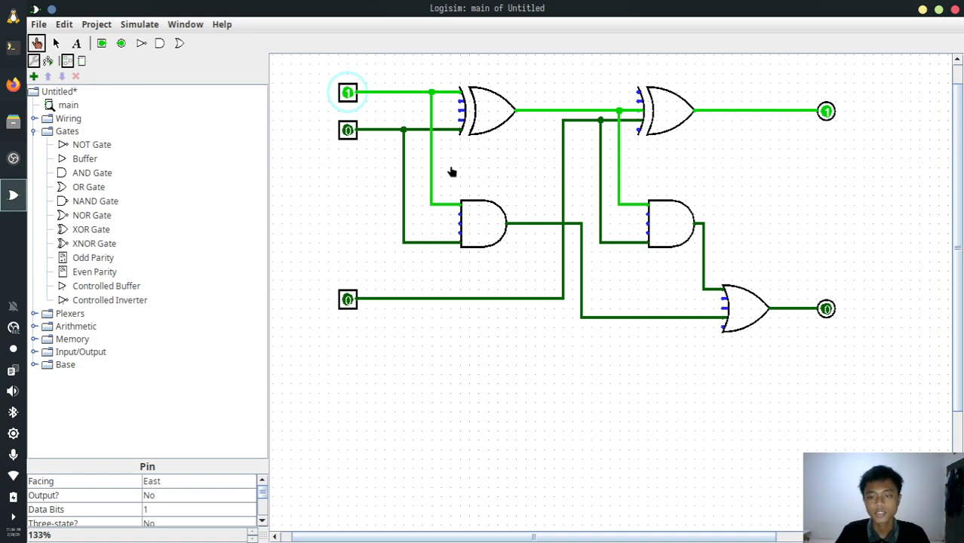
click(347, 130)
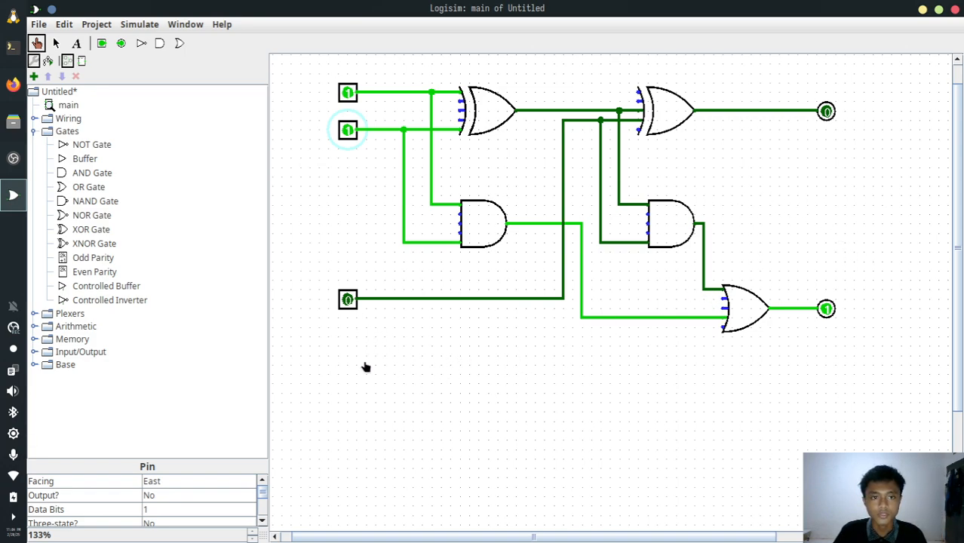
click(348, 301)
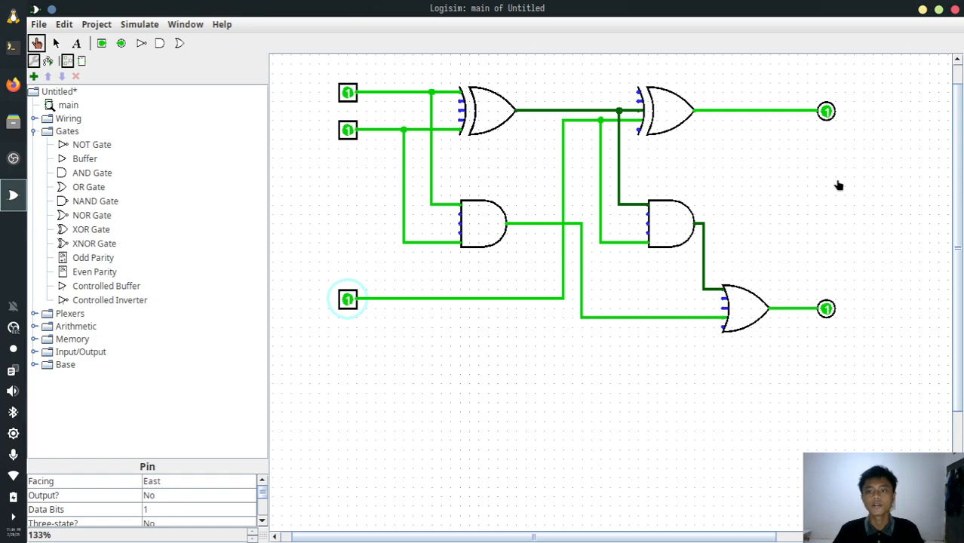
scroll(822, 244, up, 1)
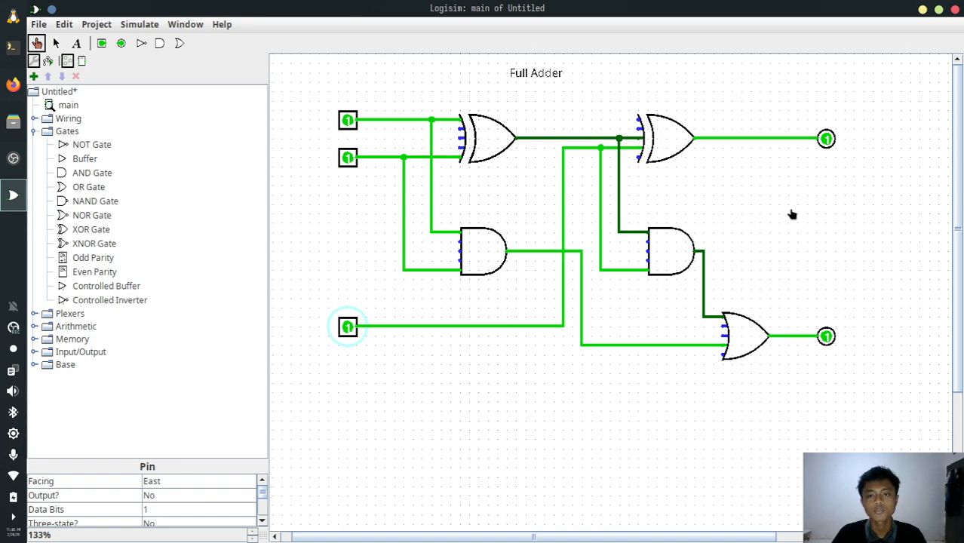
click(922, 9)
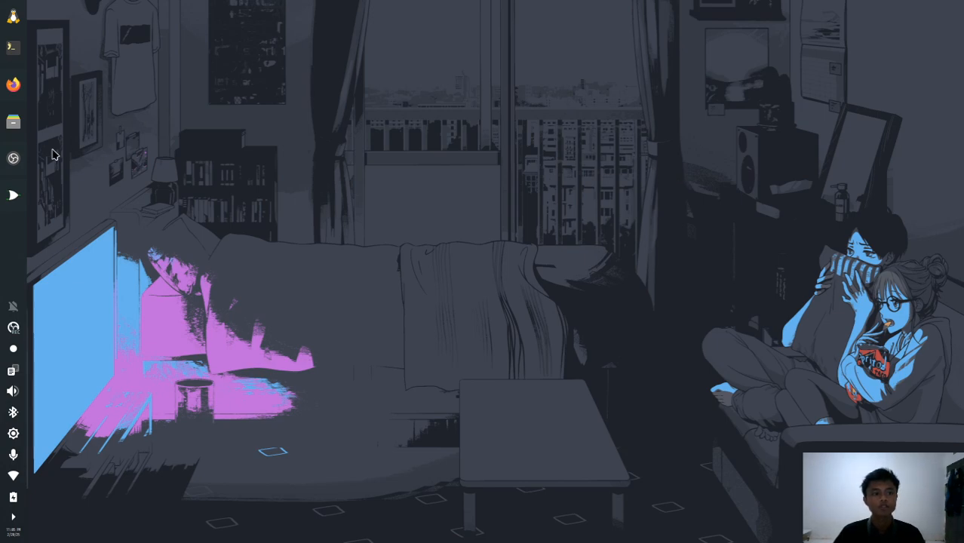
click(13, 158)
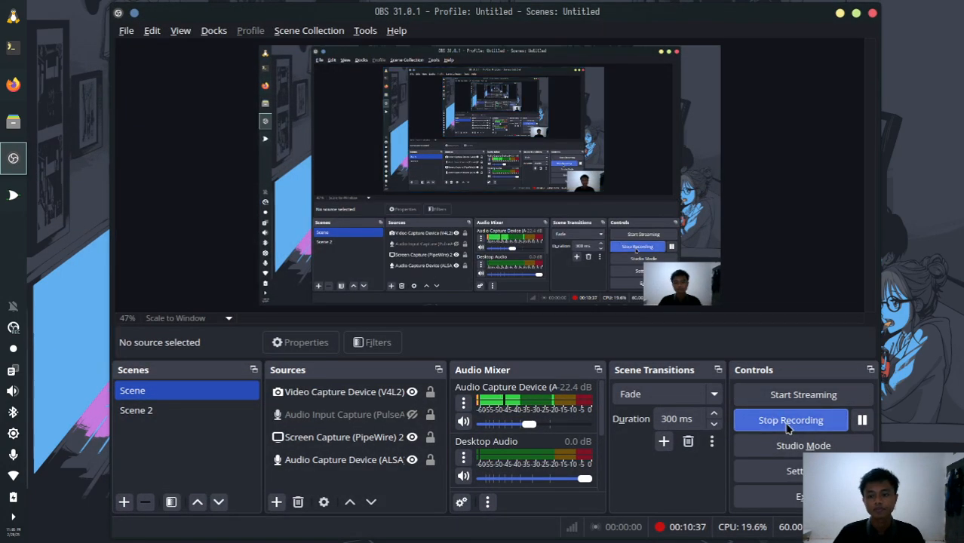